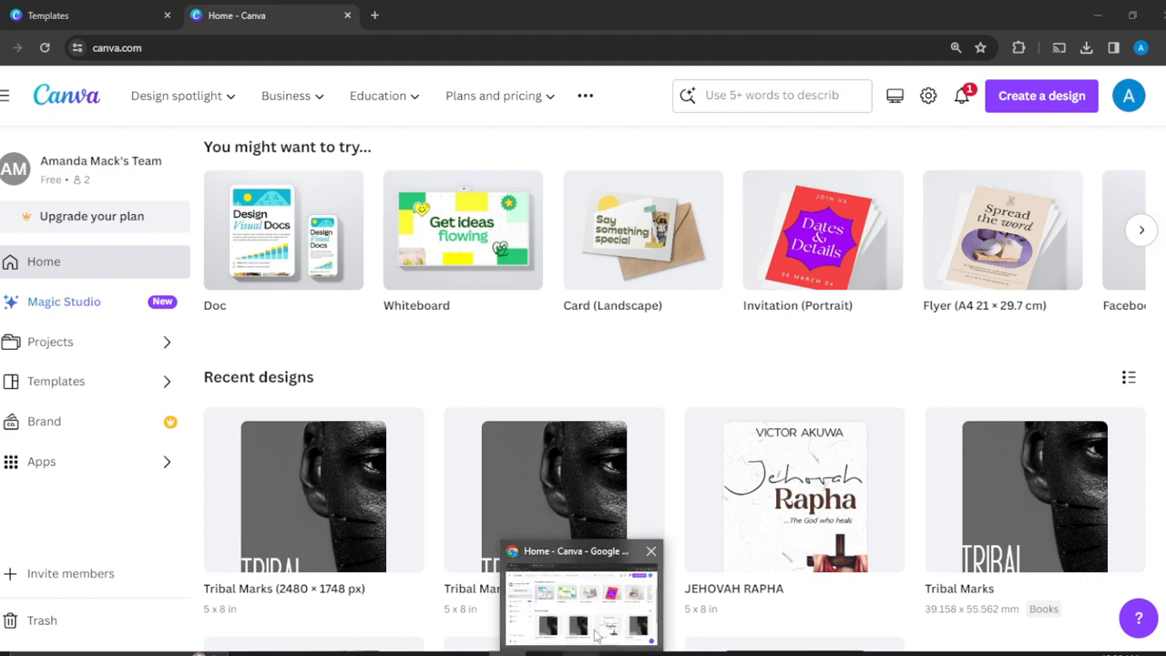
Bring up the Canva home page and search the templates for "social media graphics for blog"
click(597, 634)
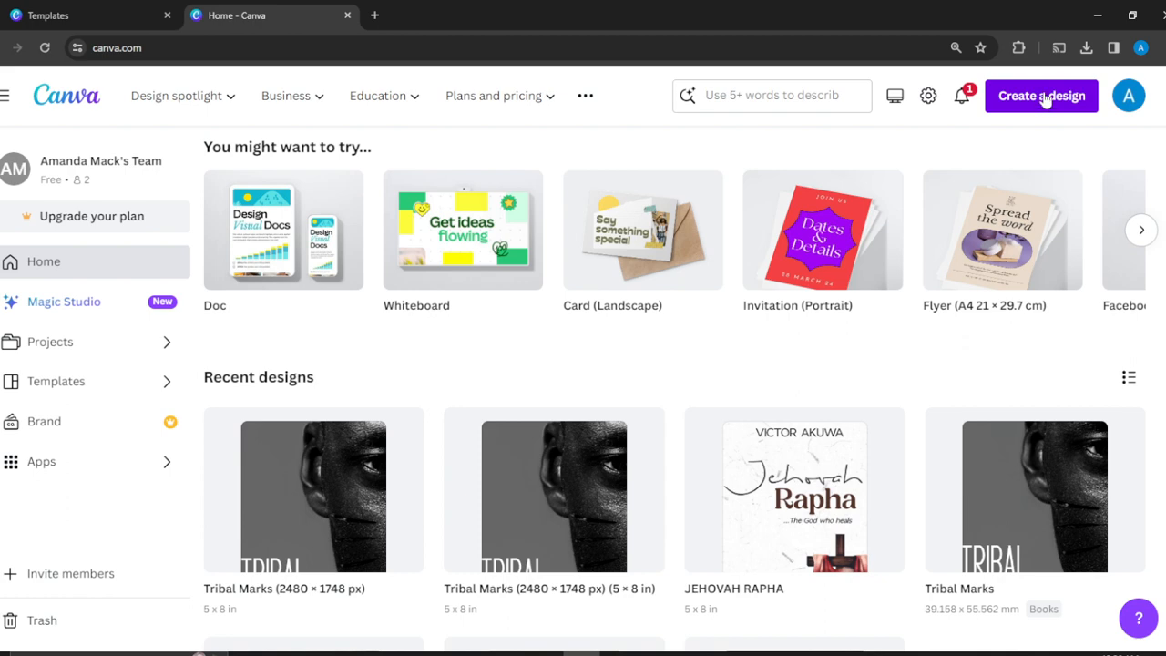
click(748, 98)
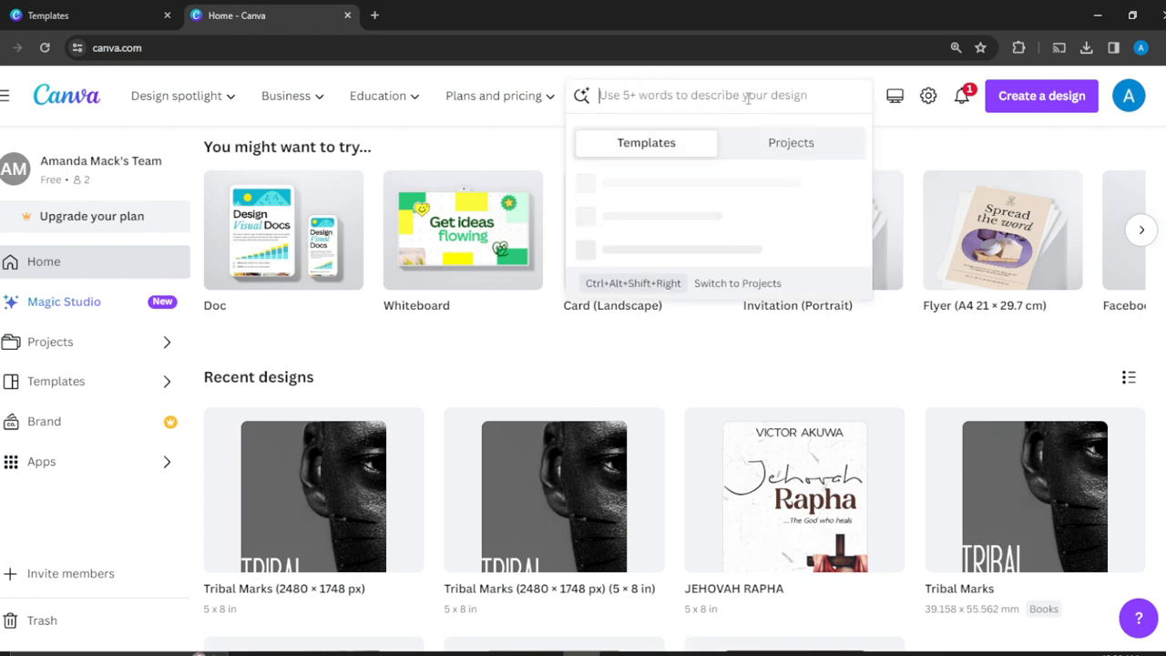
text(soci)
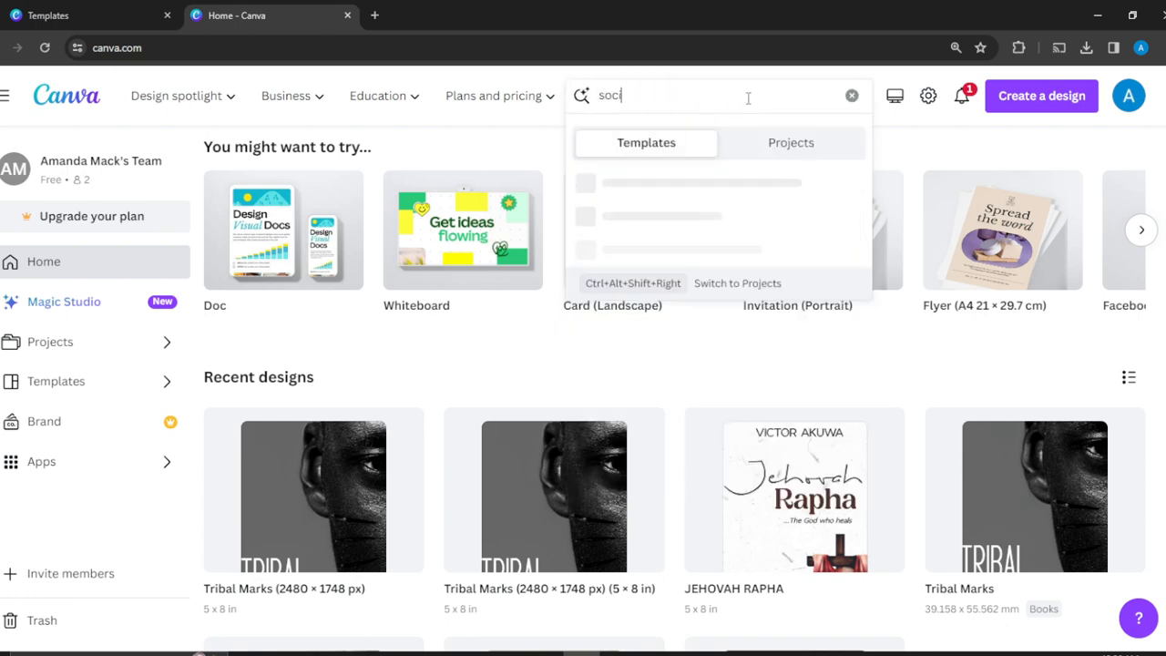
text(al media po)
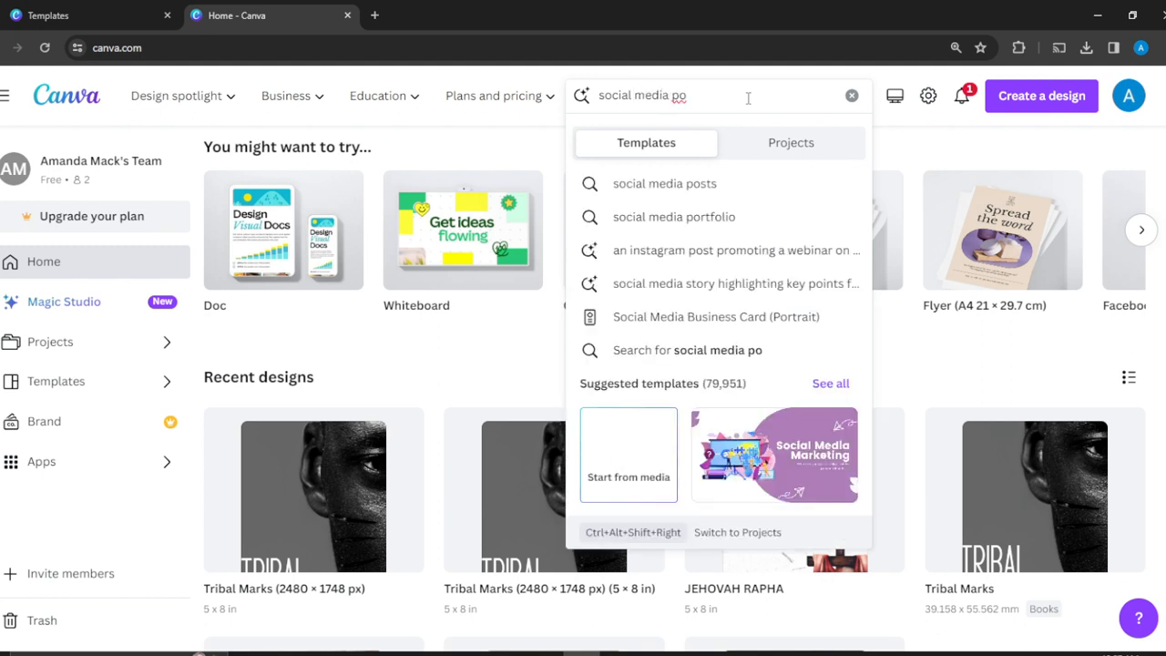
key(BackSpace)
key(BackSpace)
text(grap)
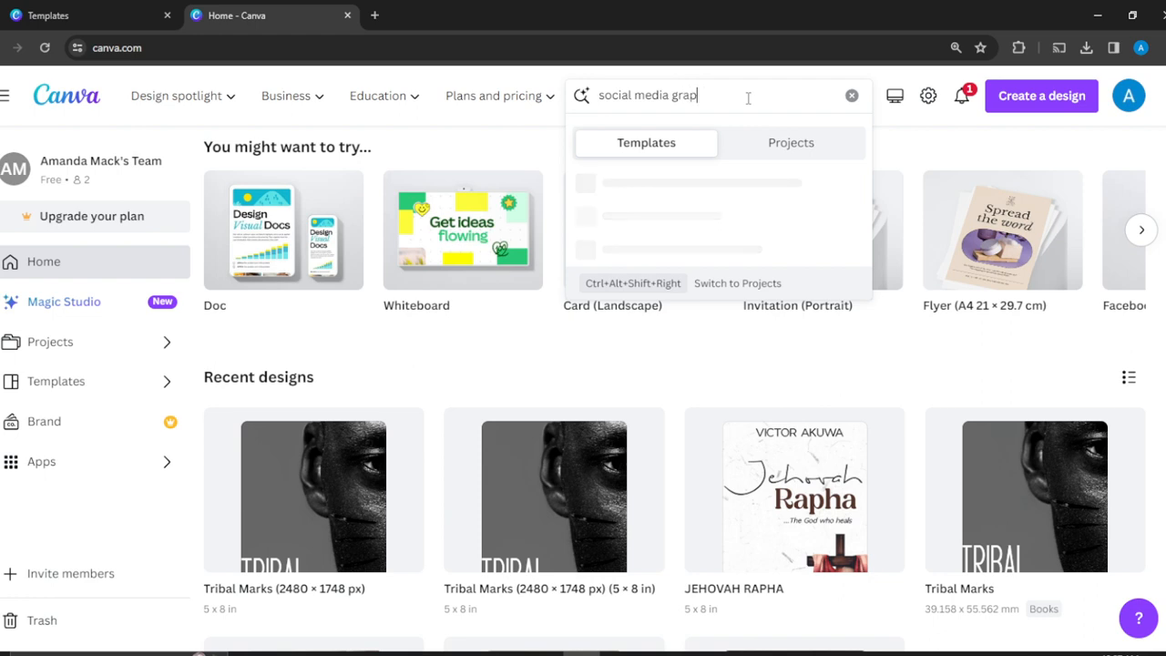
text(hics for )
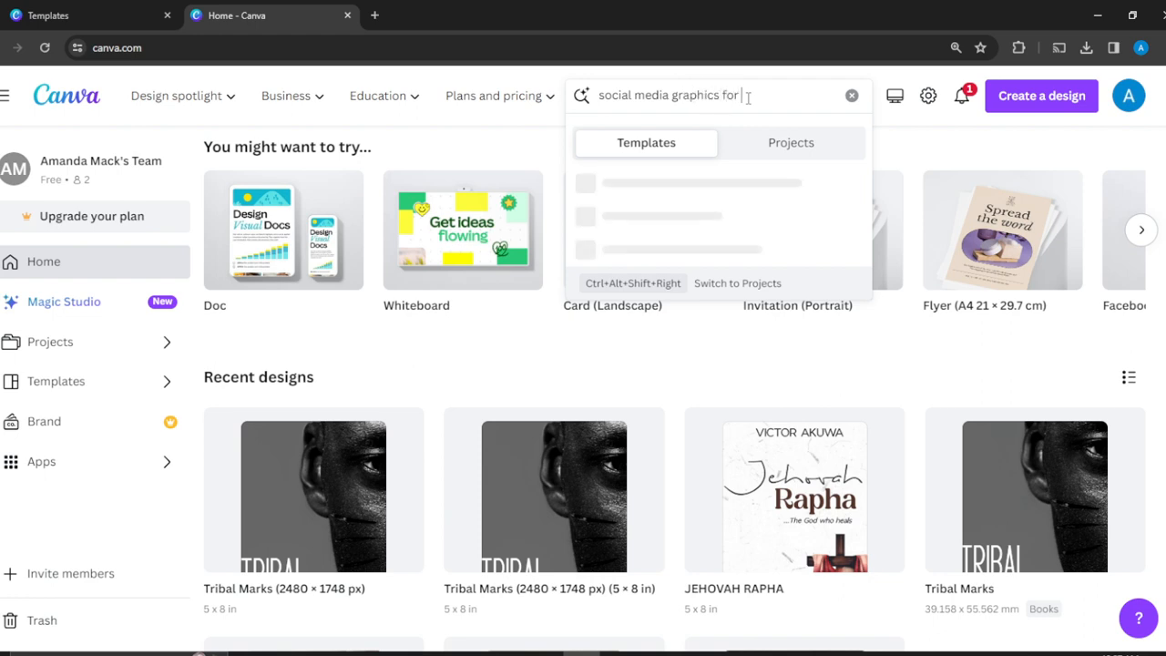
text(blog)
key(Return)
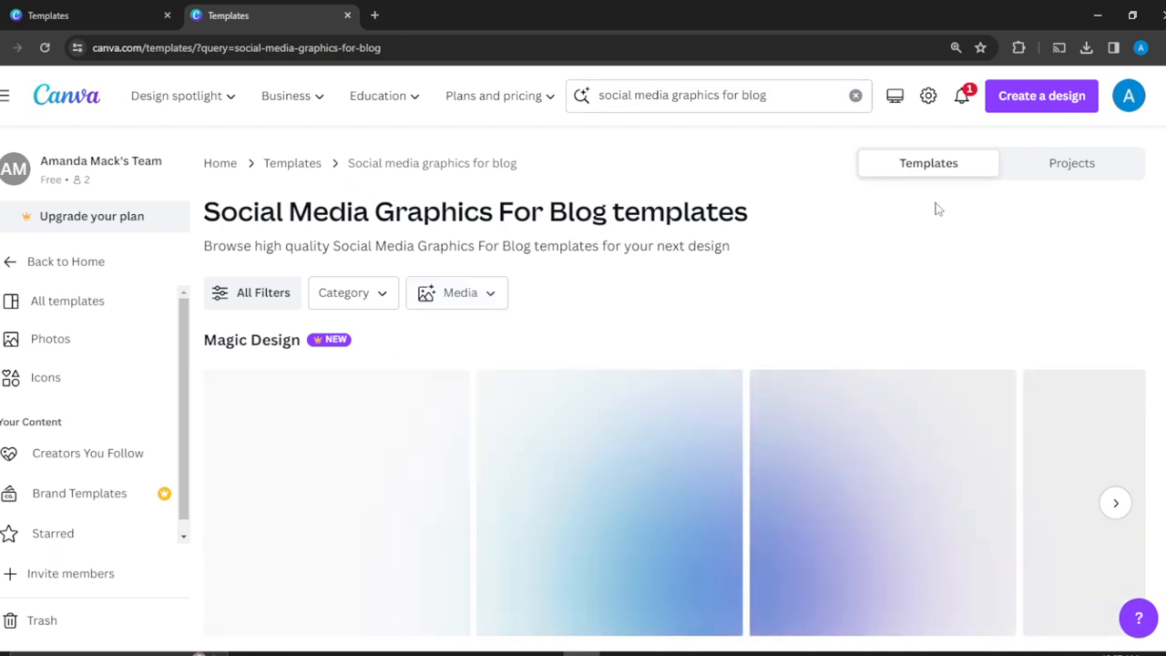
Browse the Magic Design suggestions and the general template results for blog graphics
scroll(938, 210, down, 3)
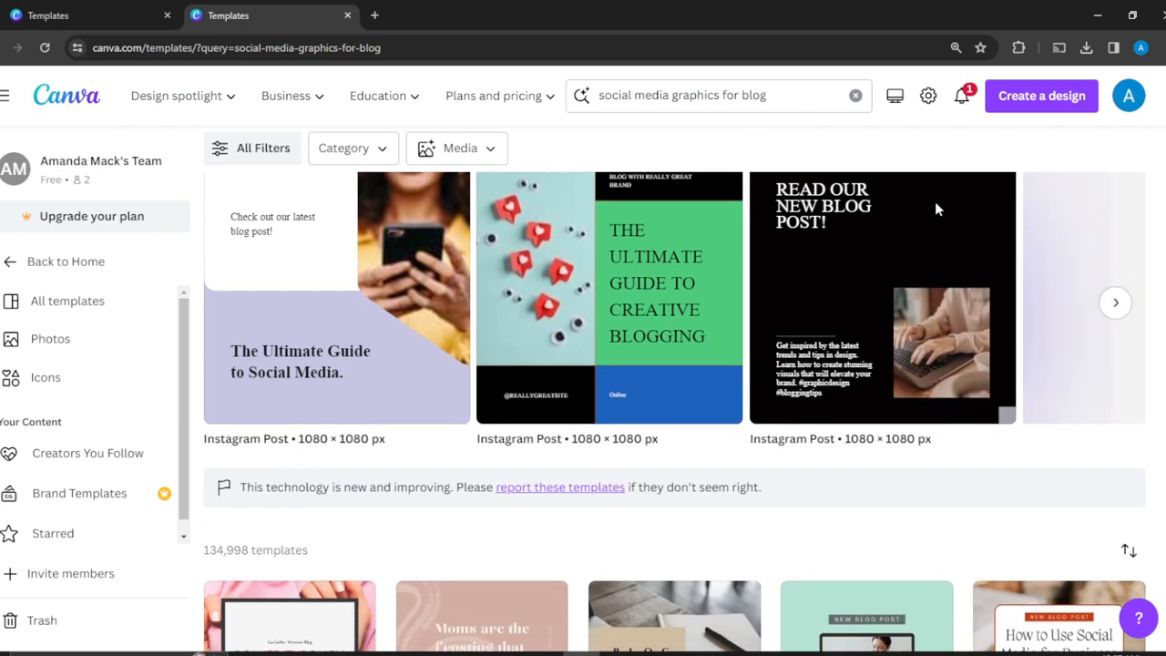
scroll(939, 210, down, 1)
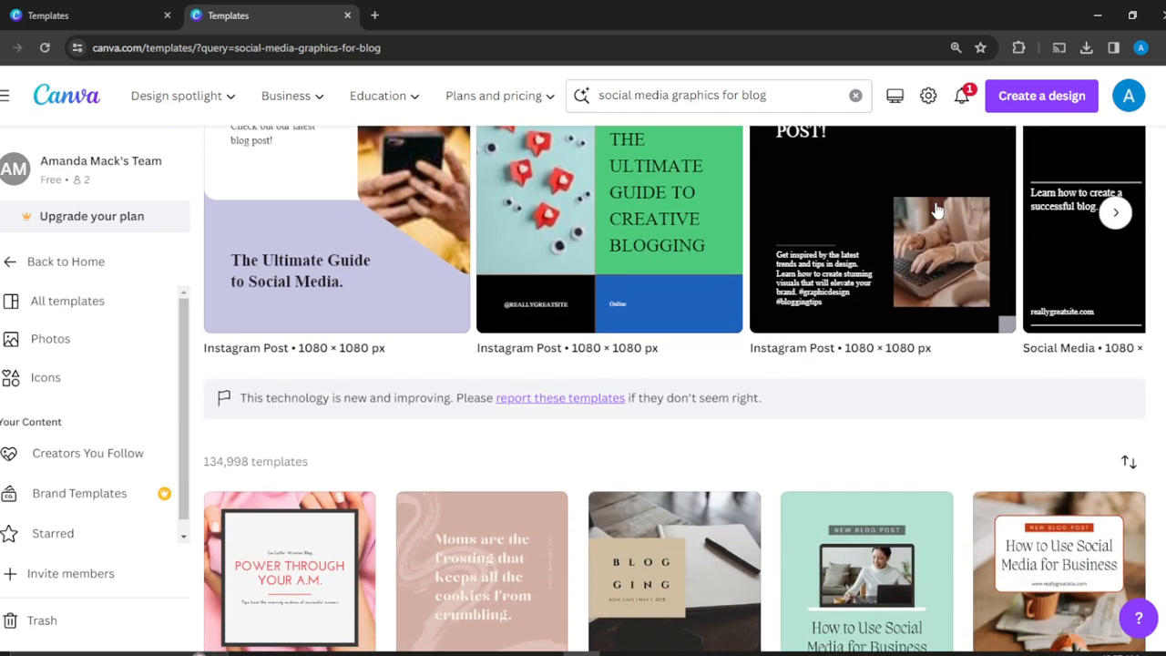
scroll(938, 211, up, 3)
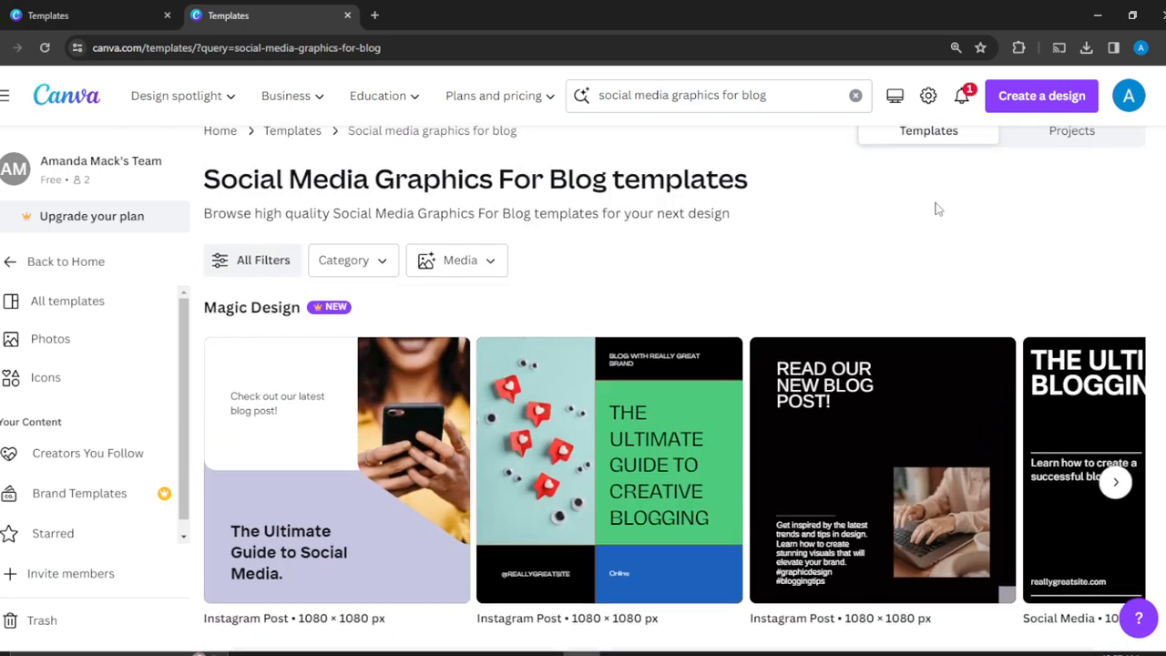
scroll(938, 210, down, 2)
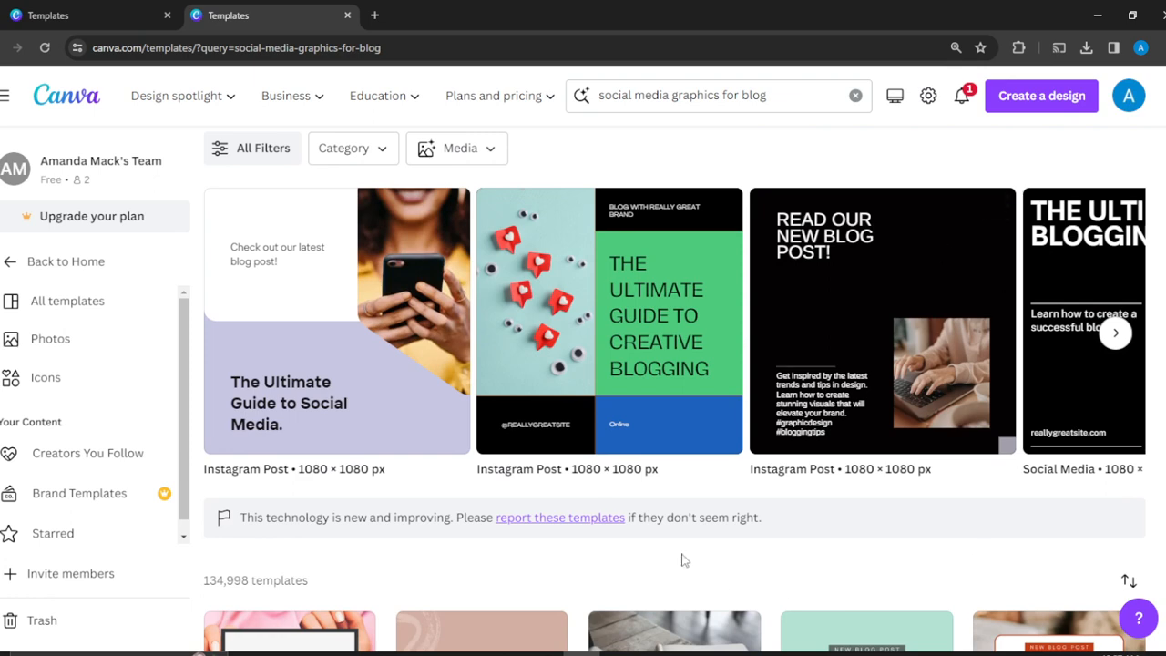
scroll(792, 489, down, 2)
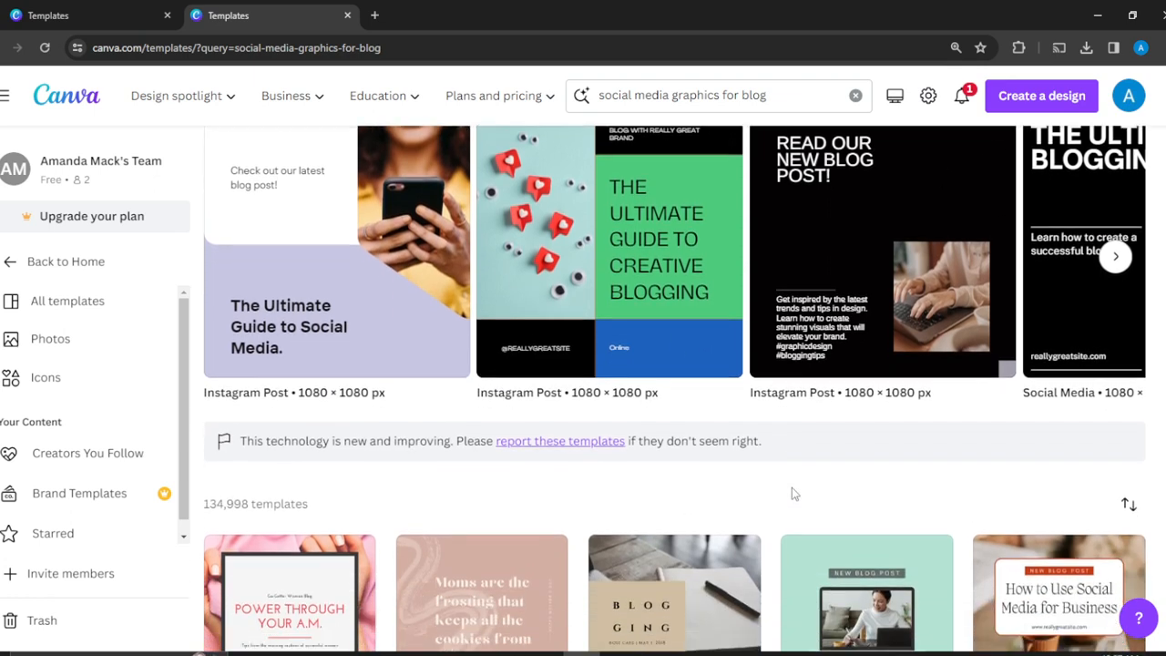
scroll(791, 493, down, 4)
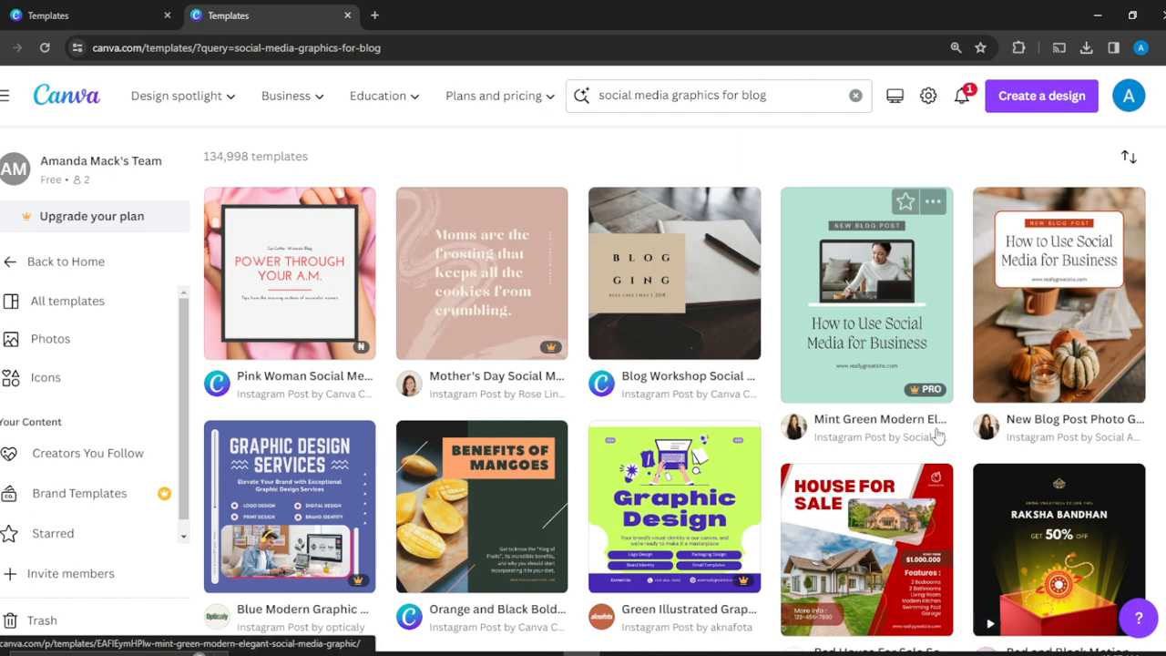
scroll(1057, 146, up, 5)
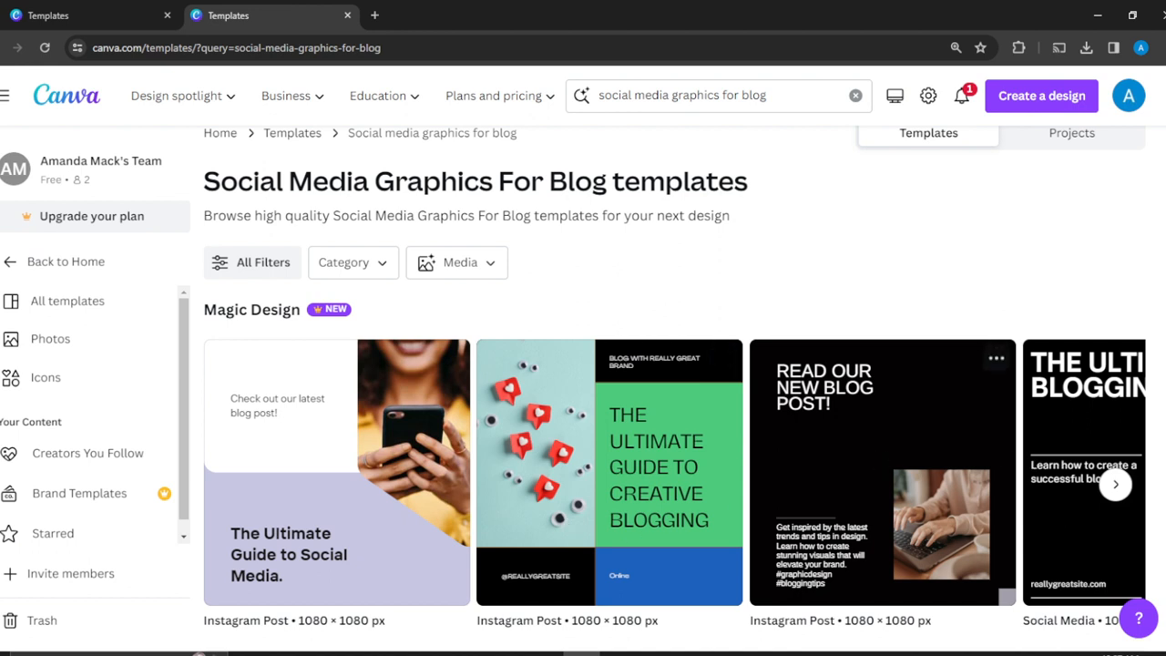
Find the Magic Design Instagram post reading "Read our latest blog post!" and open it for customizing
click(1118, 486)
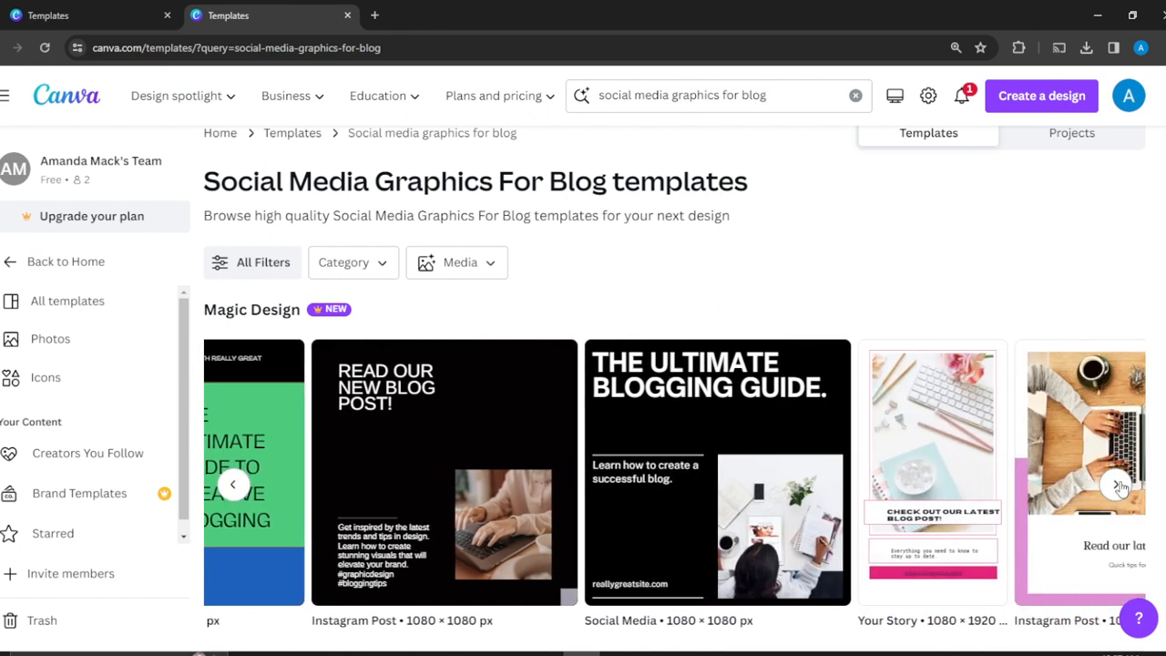
click(1119, 486)
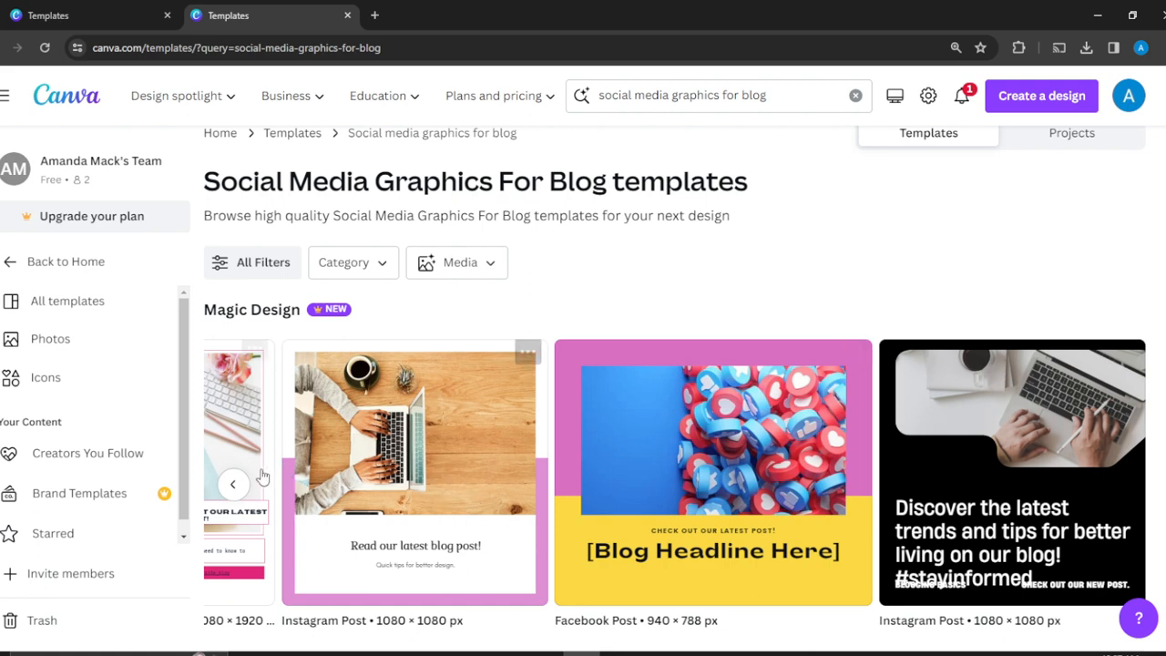
click(458, 471)
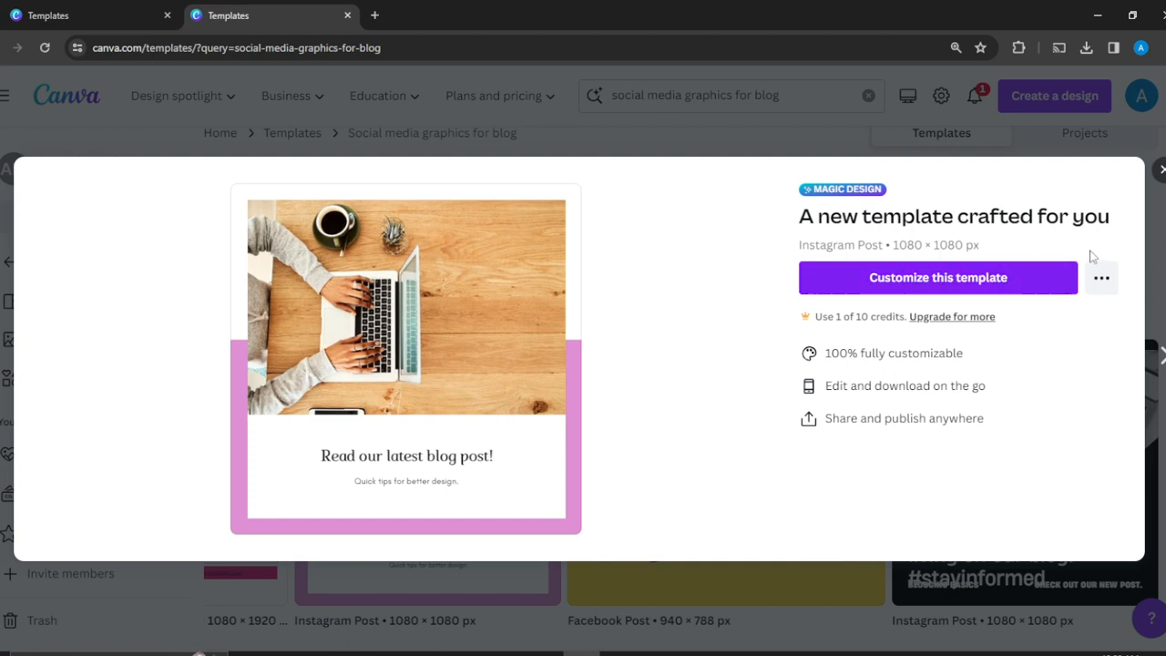
click(990, 278)
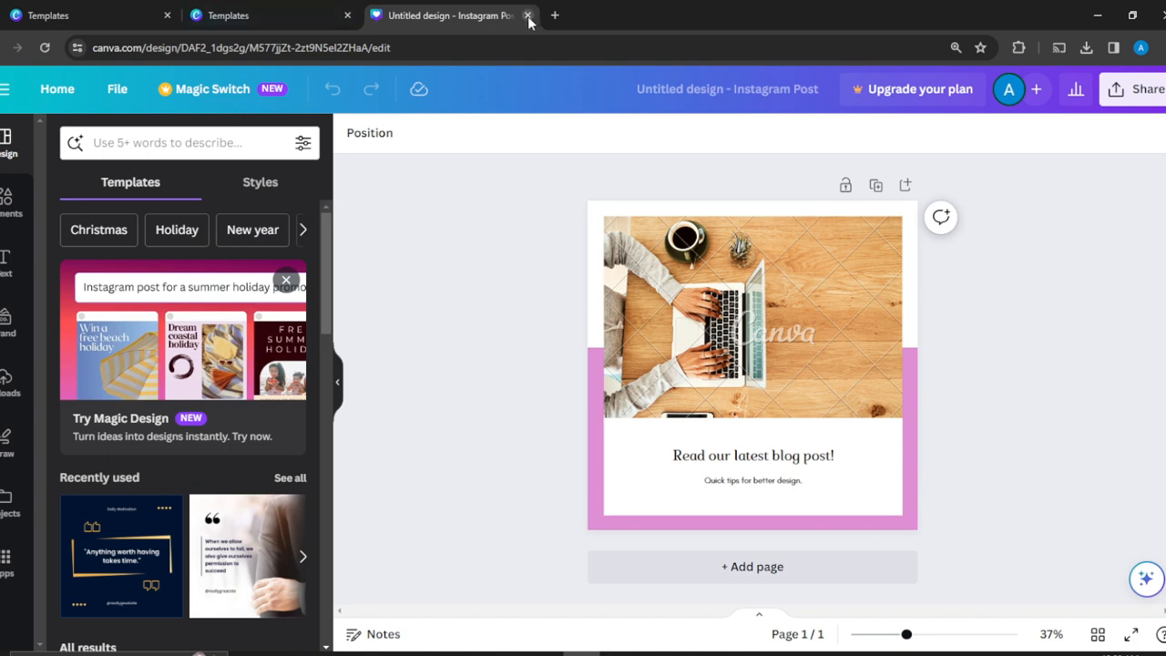
Return to the home page and enter "social media post for blogs" as the template search phrase
click(57, 88)
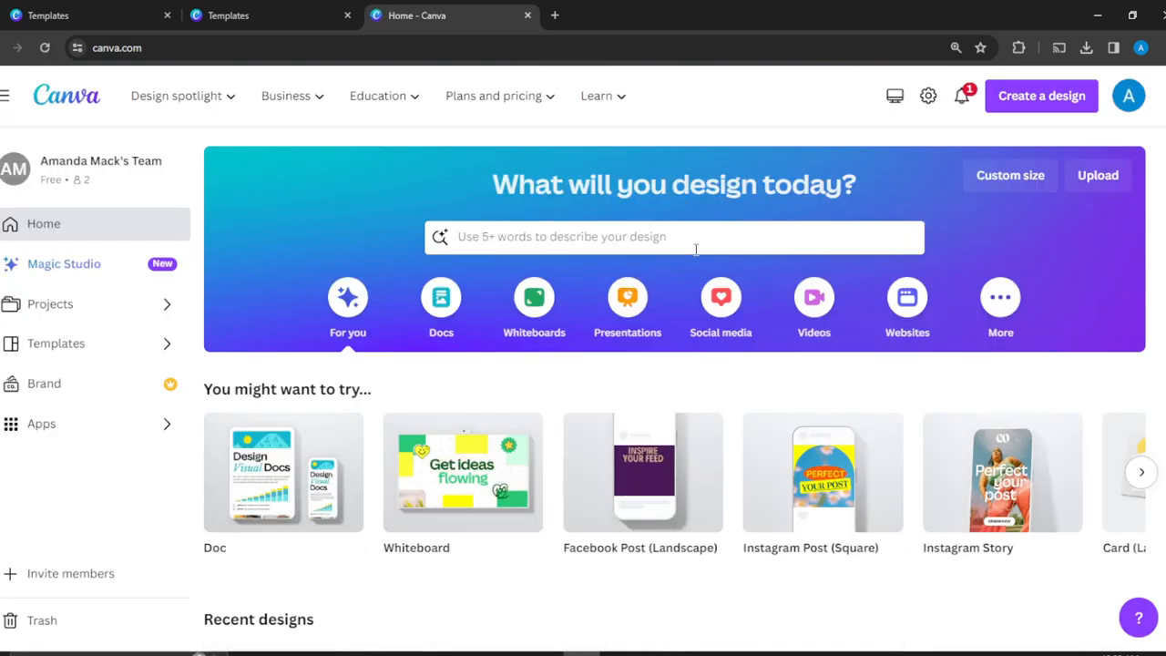
click(695, 248)
text(soci)
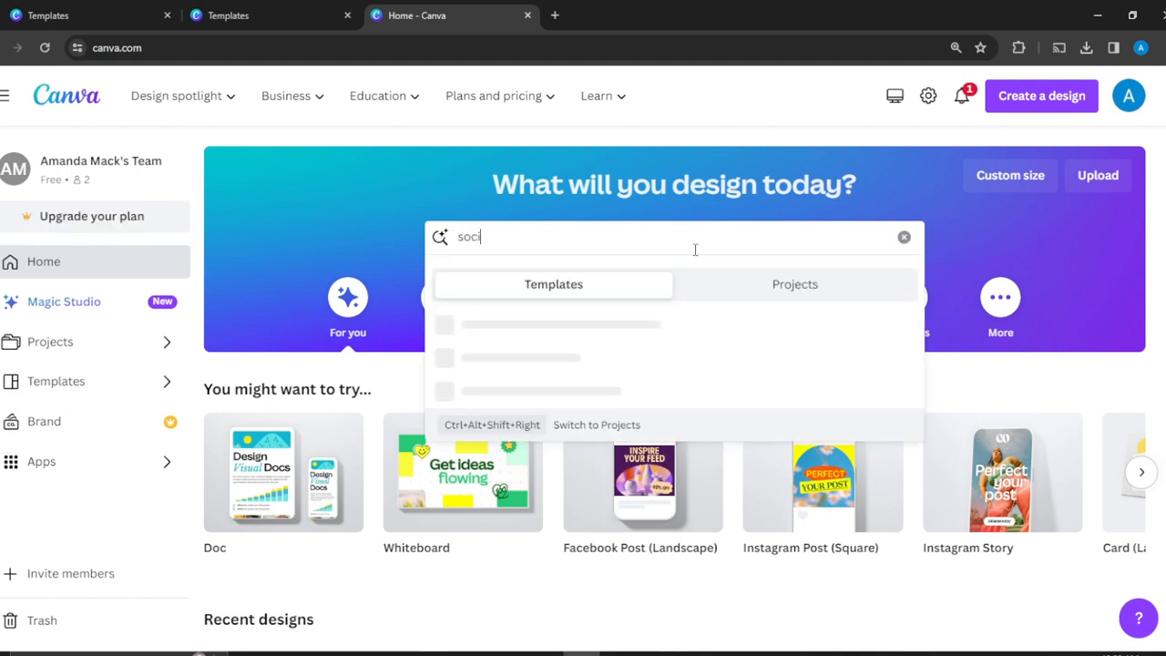
text(al media)
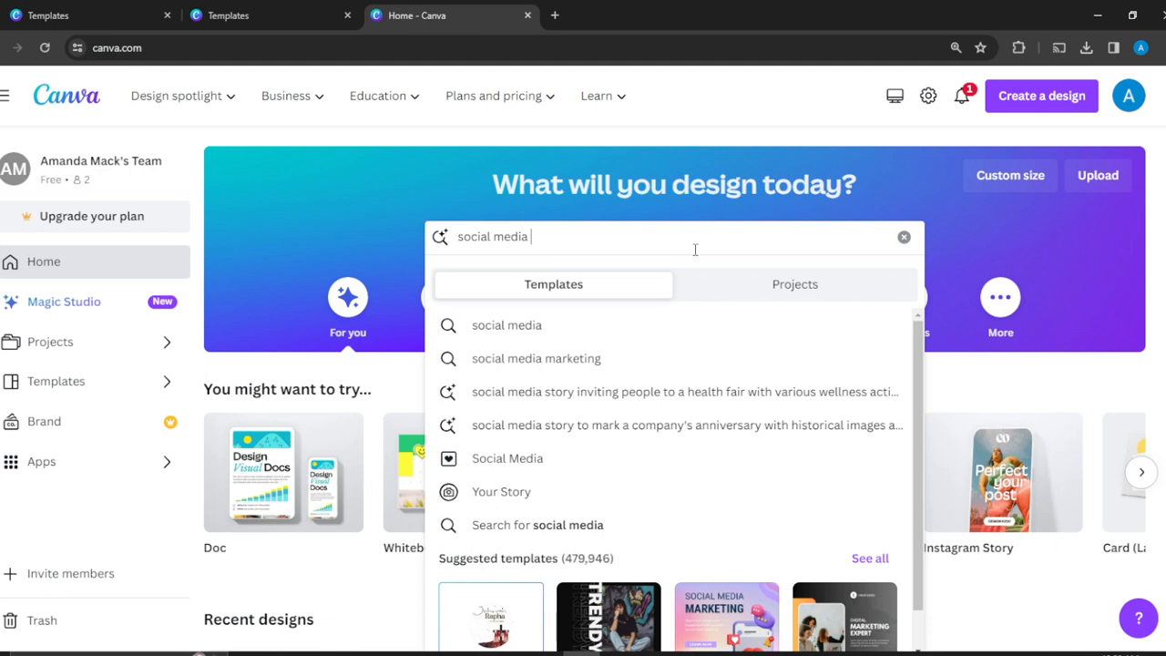
text( gr)
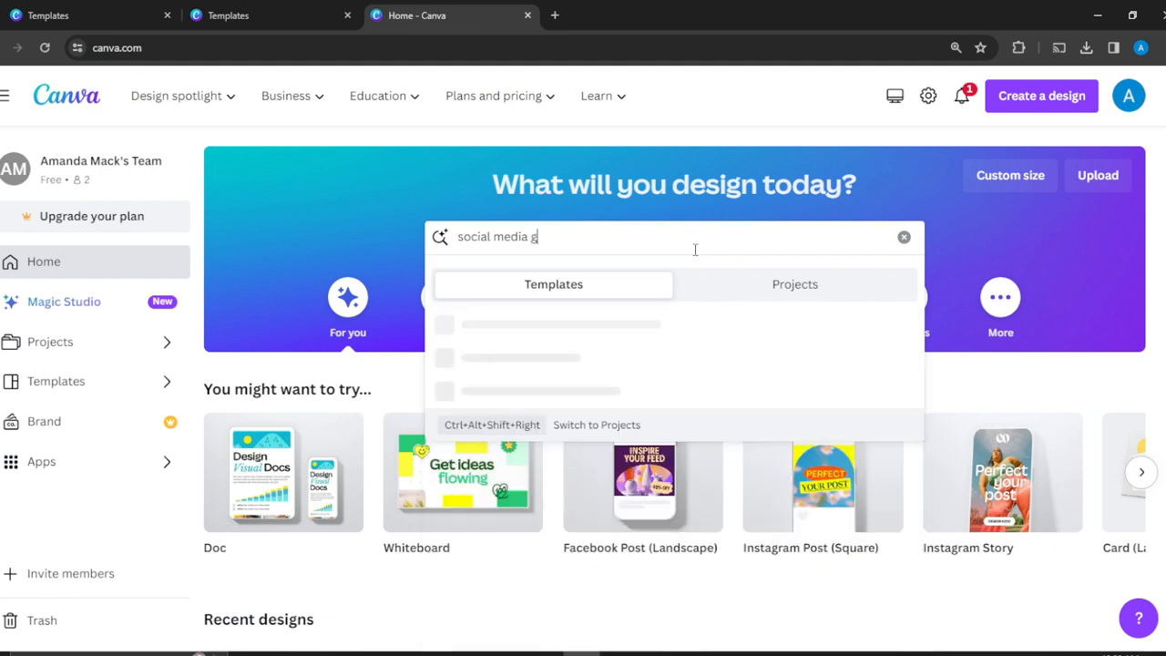
key(BackSpace)
text(post )
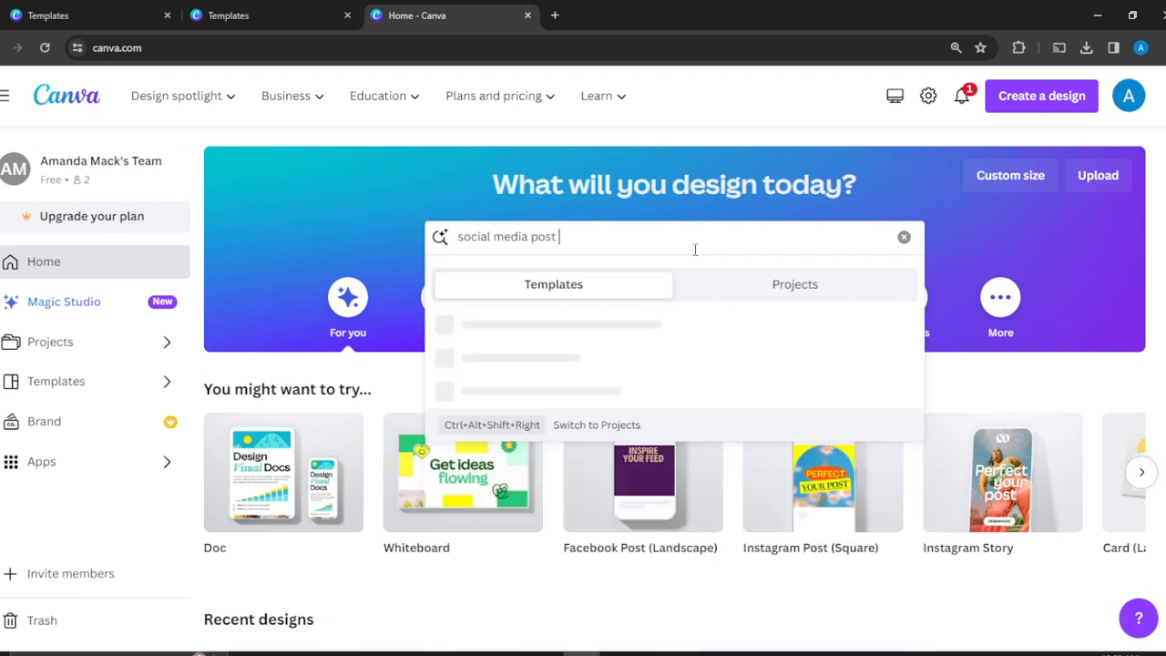
text(for)
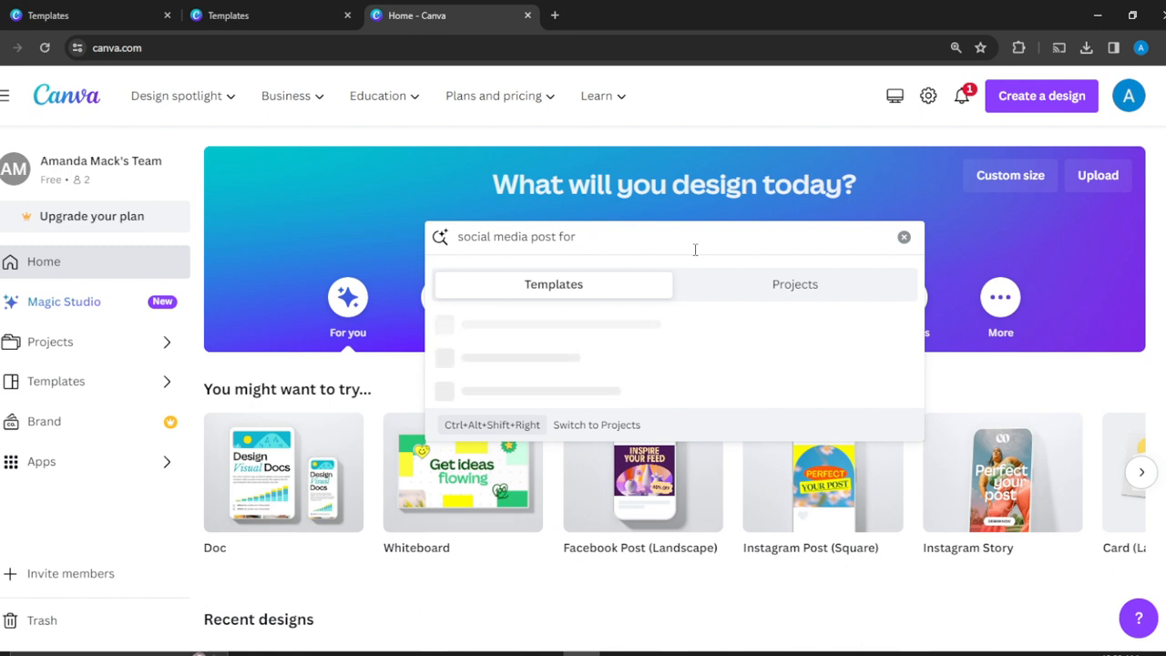
text( pblogs)
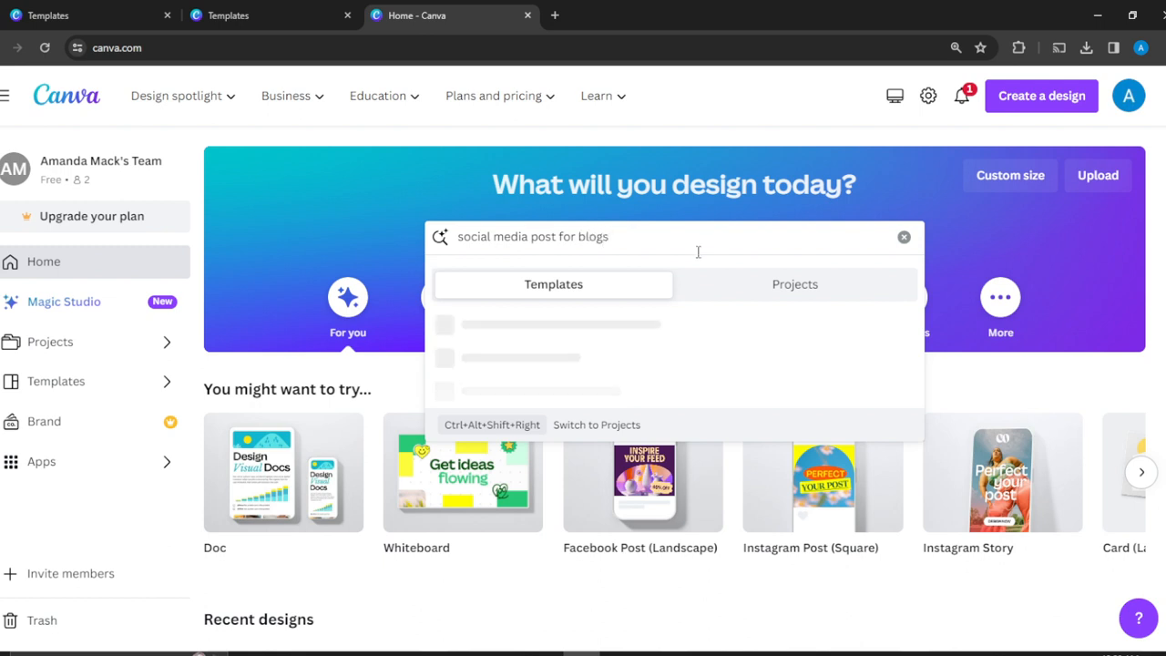
Replace "post" with "graphics" in the search phrase and run the search for "social media graphics for blogs"
click(558, 237)
key(BackSpace)
key(BackSpace)
key(BackSpace)
key(BackSpace)
key(BackSpace)
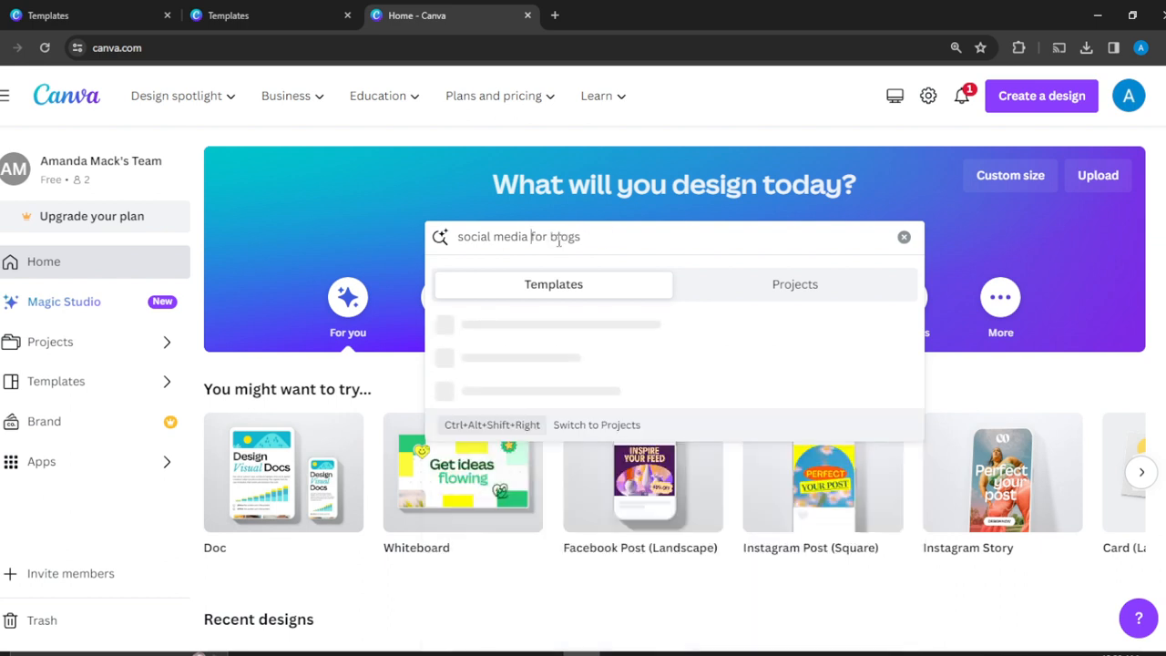
text(graph)
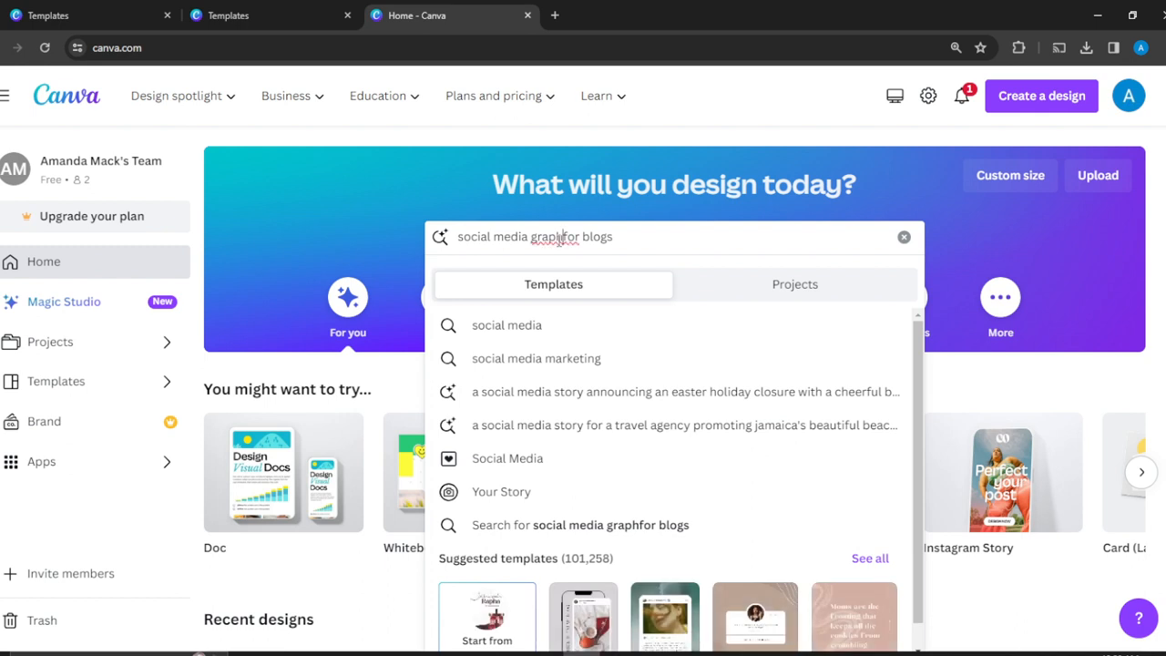
text(ics)
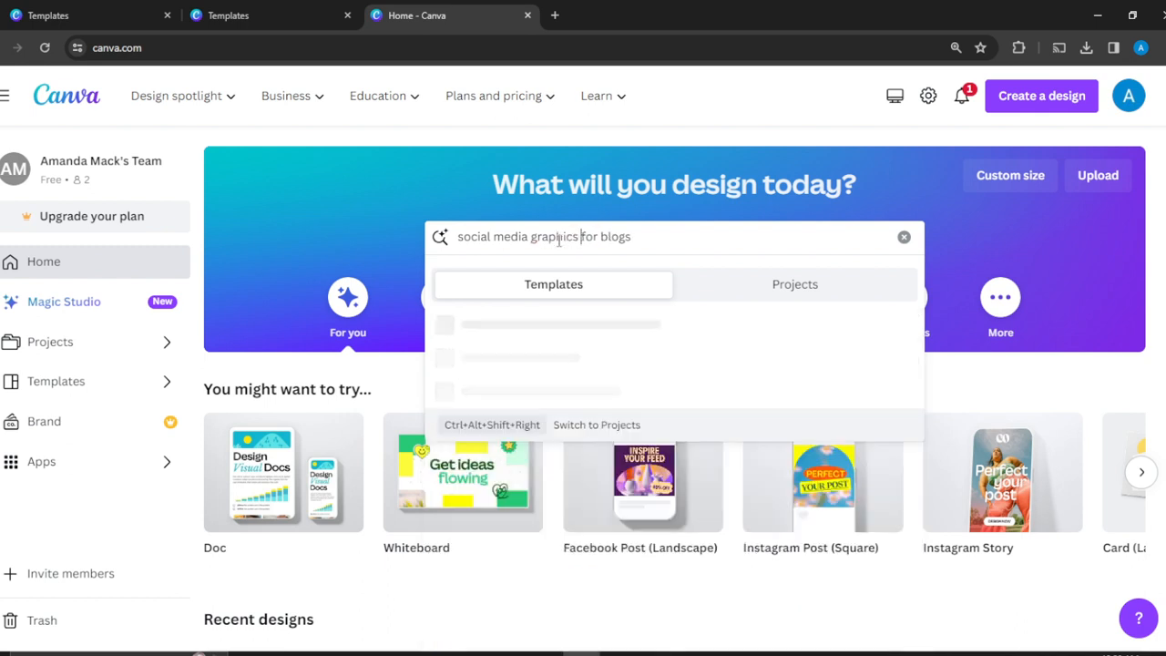
key(Return)
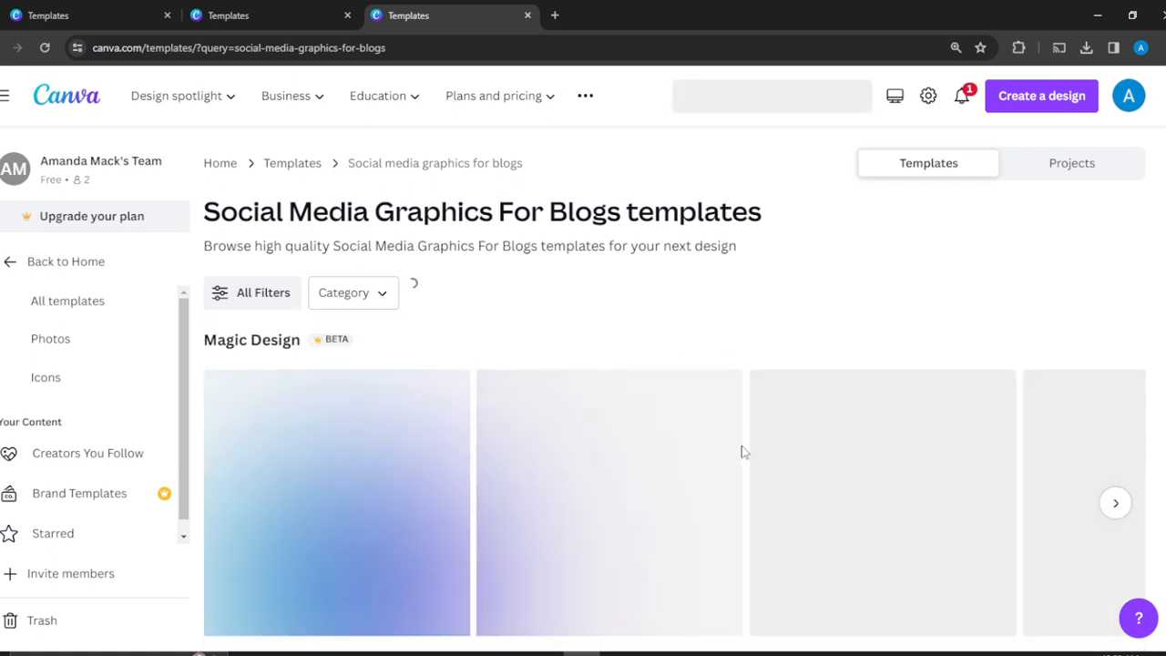
Look through the template results for social media graphics for blogs to compare the available Instagram post designs
scroll(664, 344, down, 3)
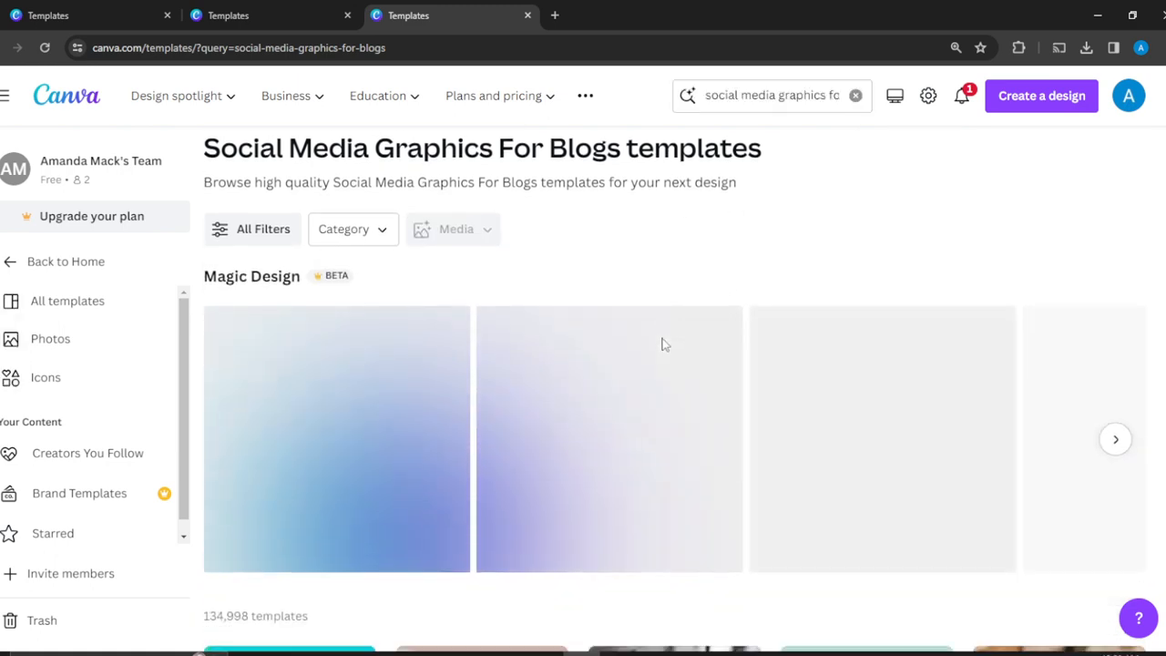
scroll(664, 344, down, 2)
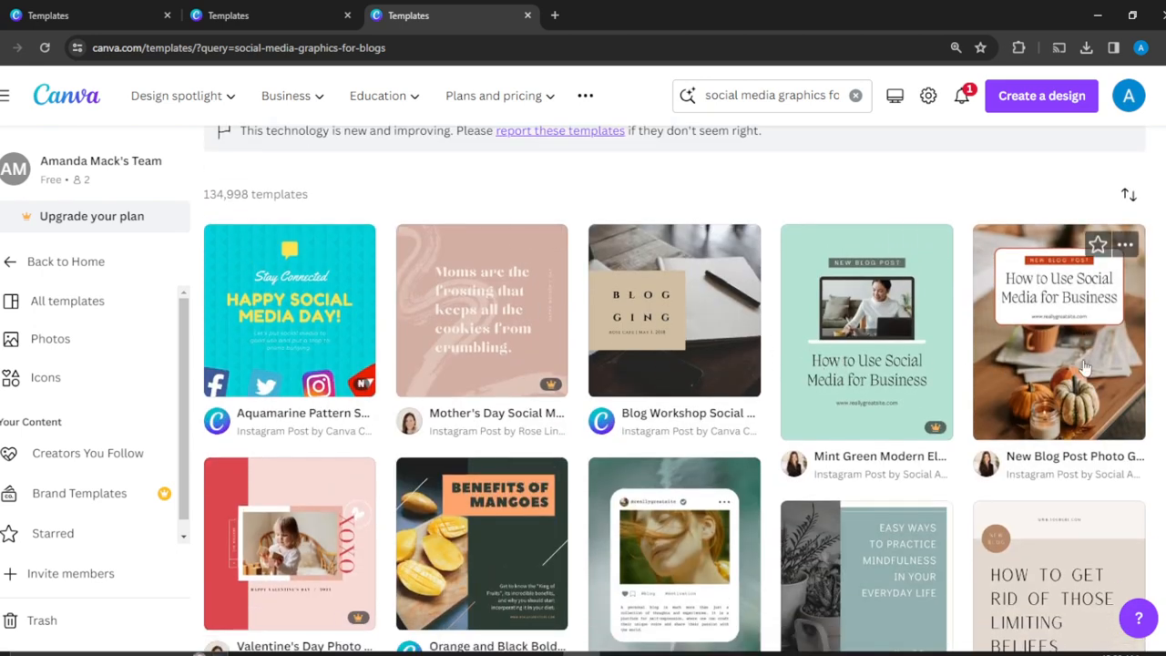
scroll(672, 479, down, 1)
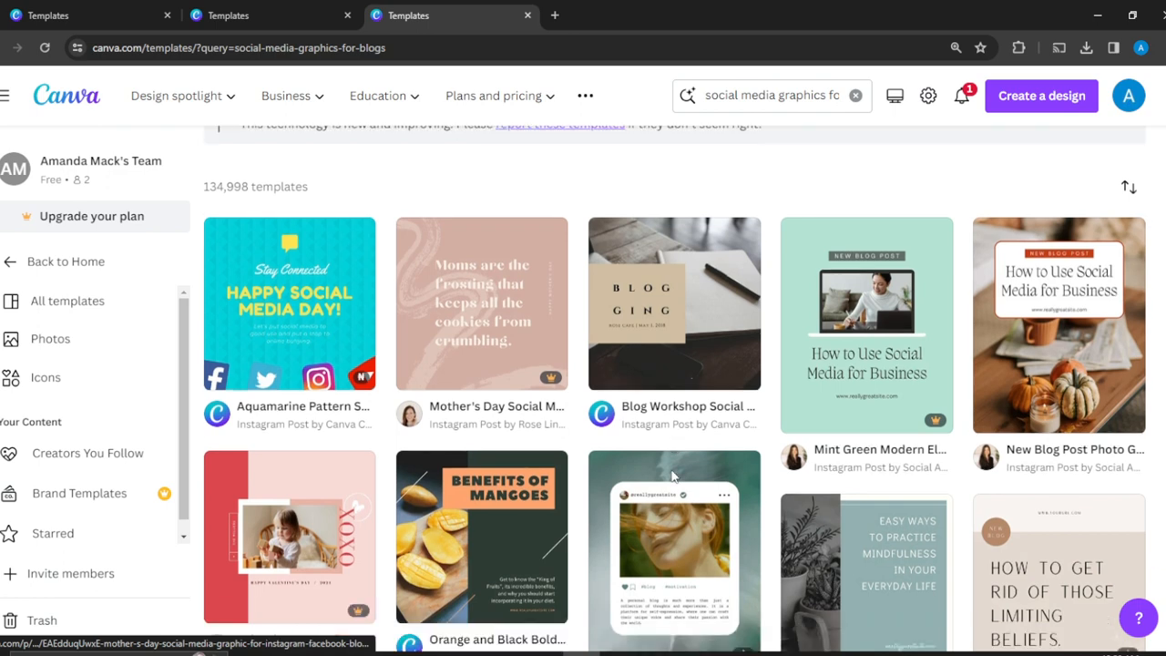
scroll(673, 478, down, 1)
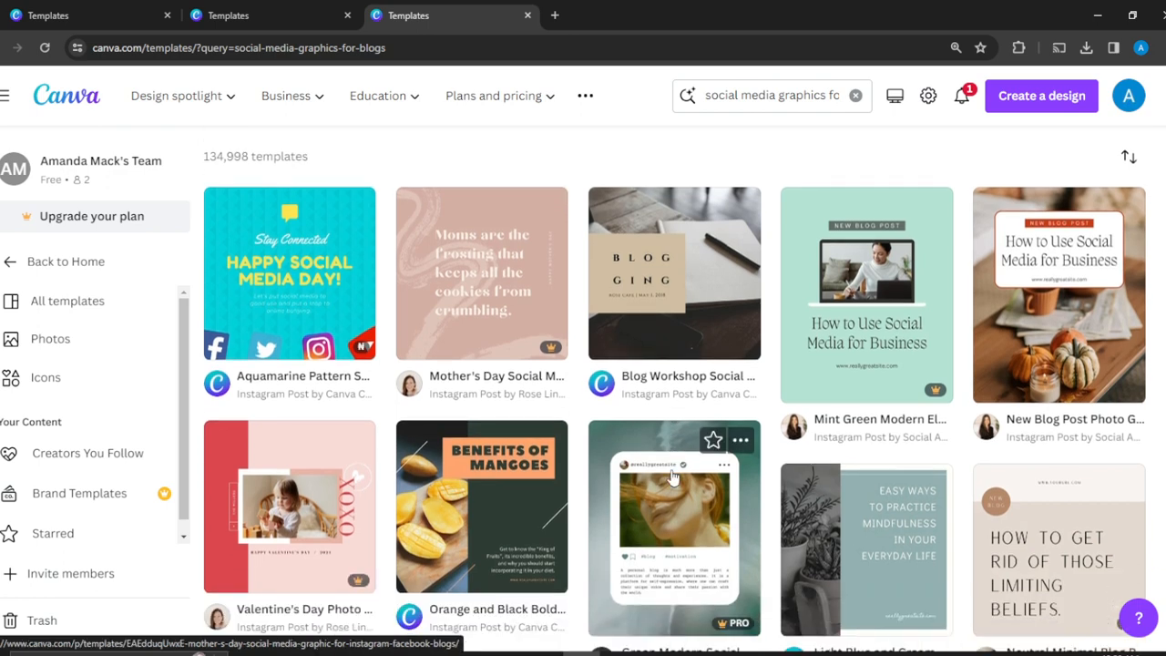
scroll(672, 478, up, 2)
scroll(672, 479, up, 1)
scroll(673, 477, down, 5)
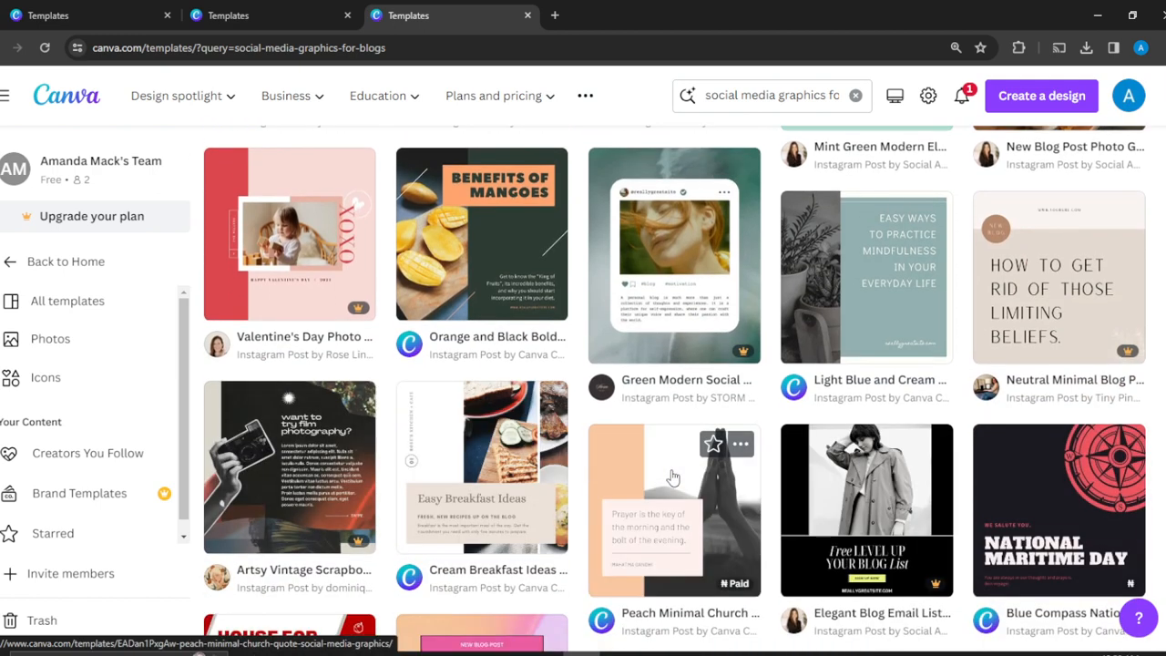
scroll(672, 478, down, 1)
scroll(672, 477, down, 2)
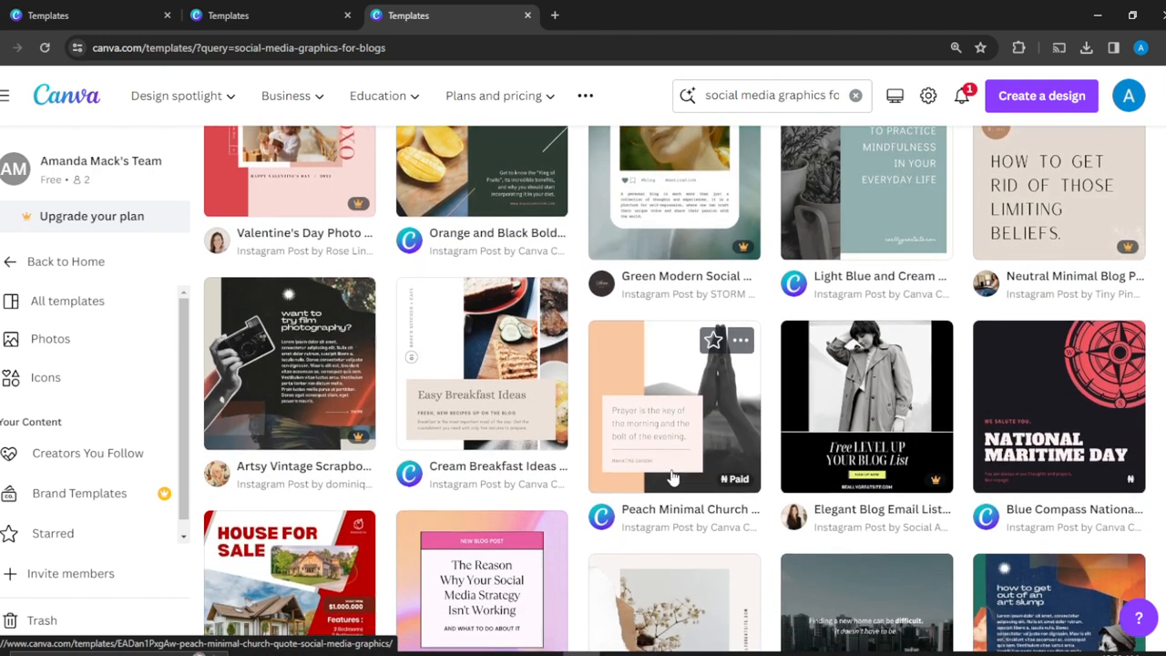
Find the "Pink Minimal Start A Blog Social Media" Instagram post among the results and open it for customizing
scroll(672, 477, down, 2)
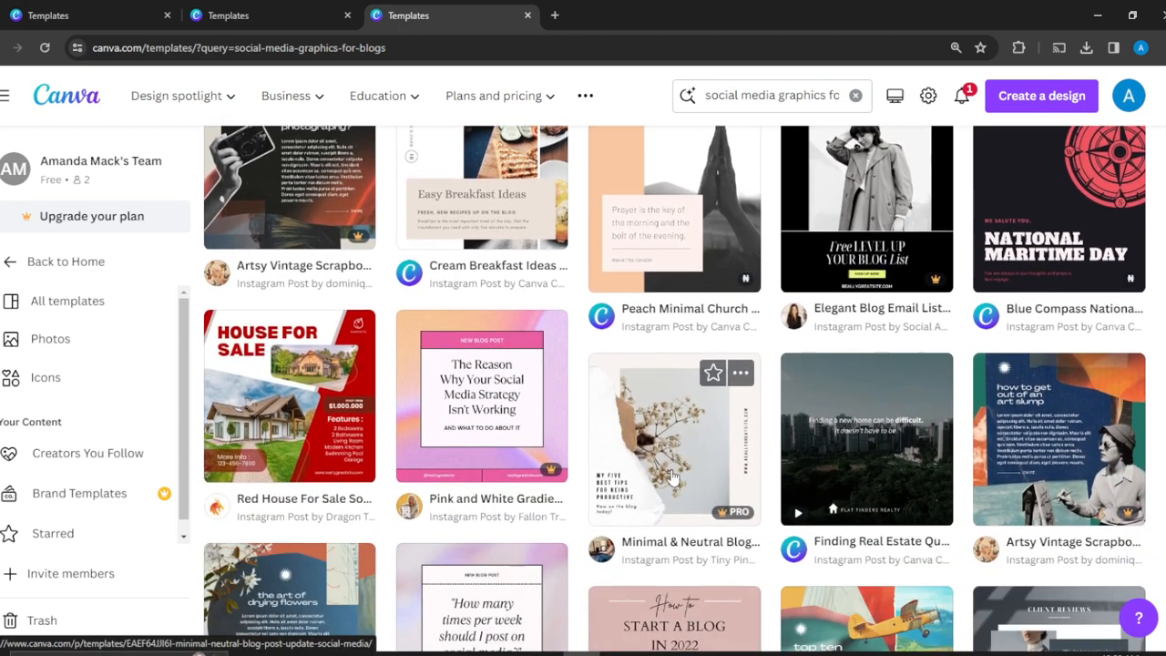
scroll(672, 477, down, 1)
scroll(672, 477, down, 1)
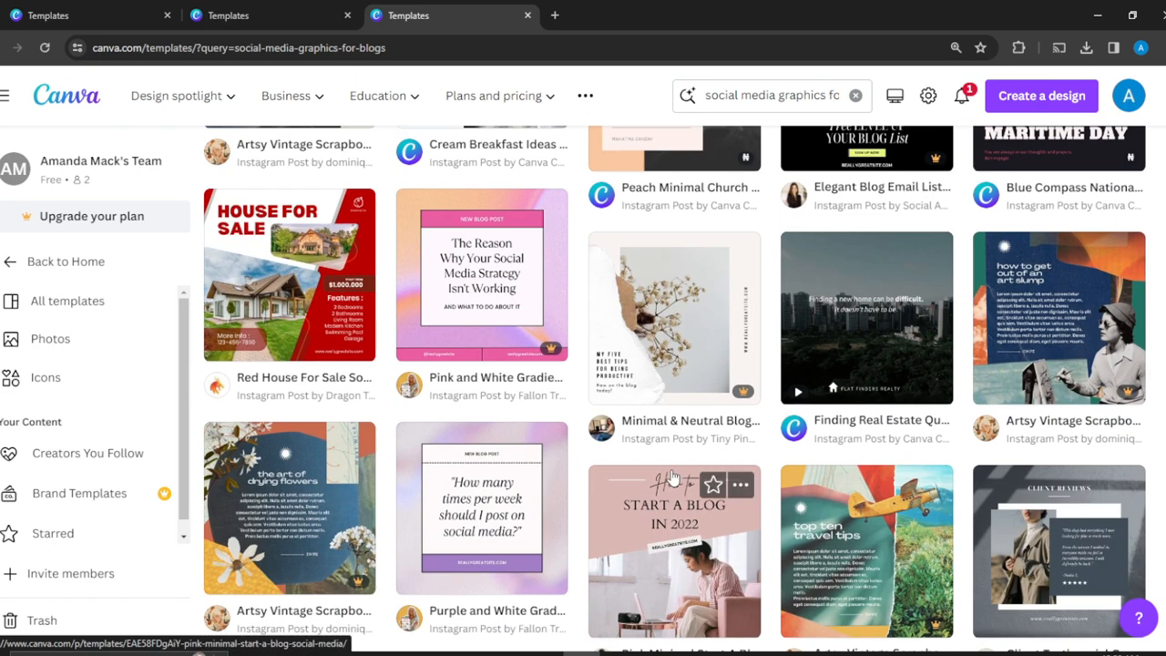
scroll(672, 477, down, 2)
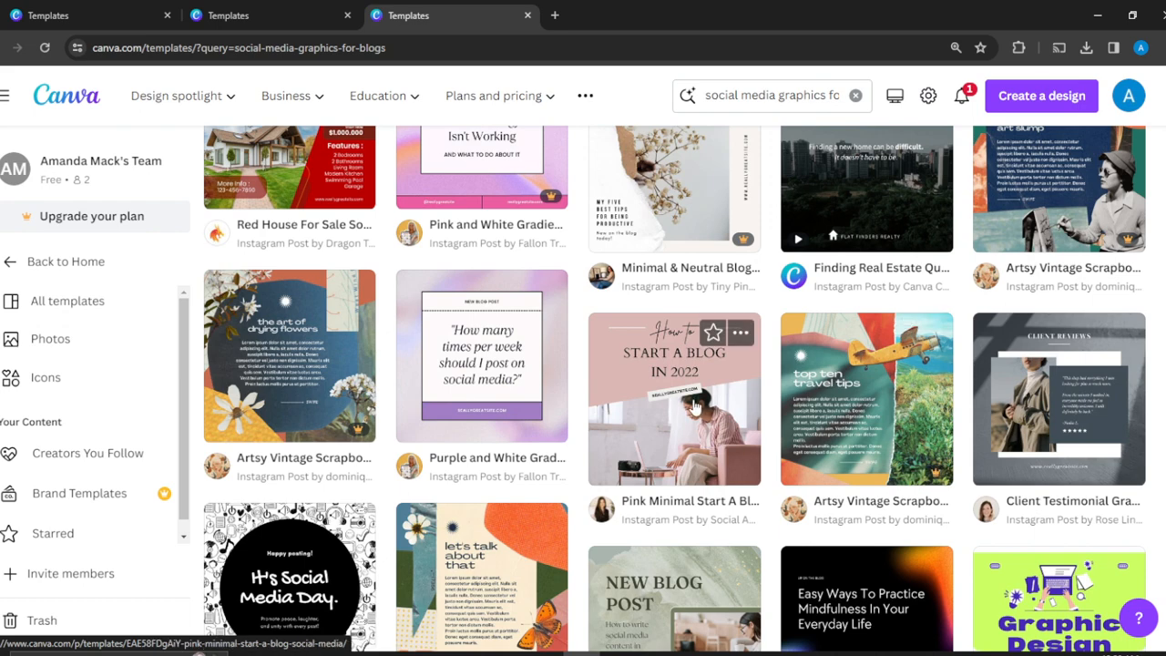
click(695, 407)
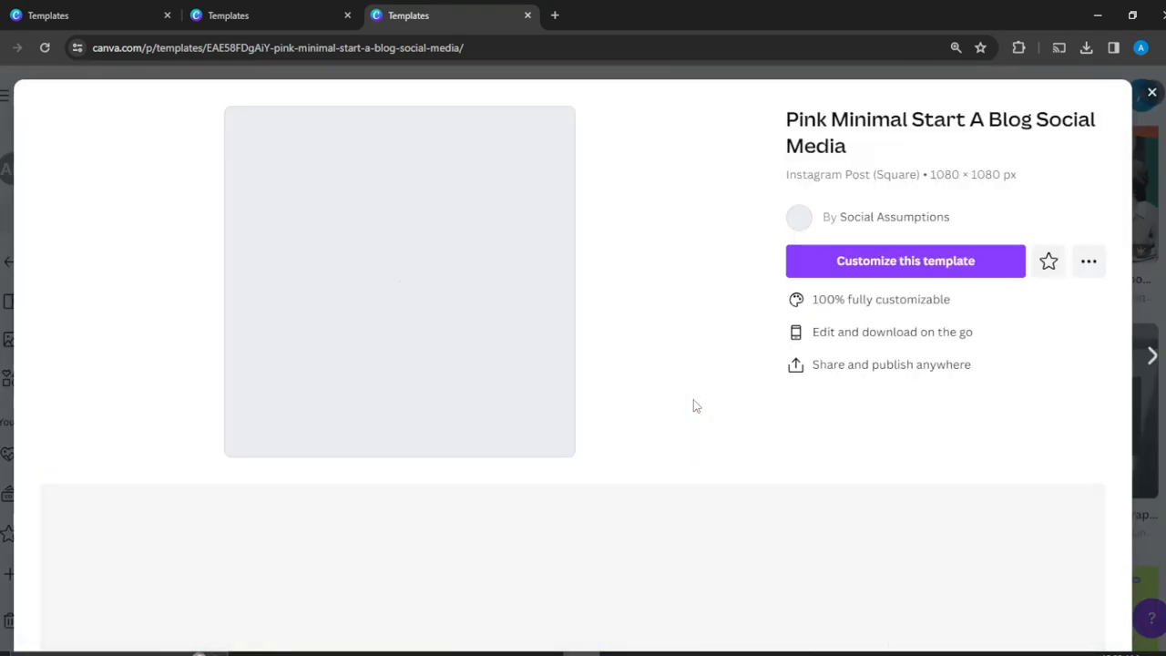
click(933, 263)
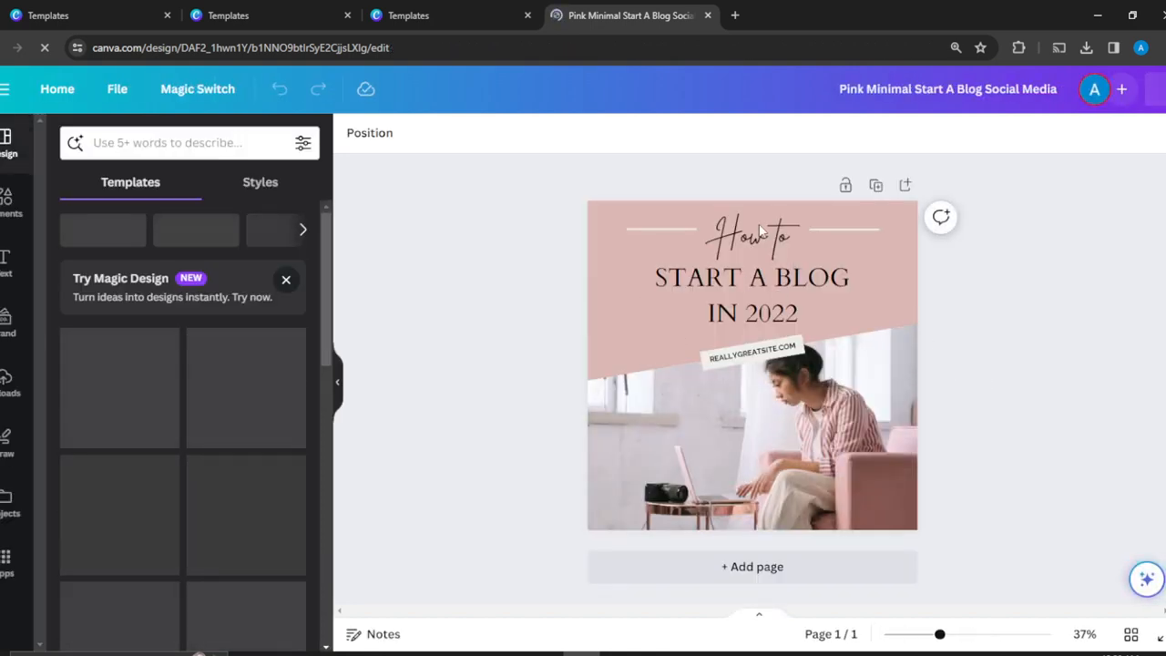
Replace the heading "START A BLOG IN 2022" with "BEGIN YOUR YEAR WITH MOMENTUM"
click(739, 284)
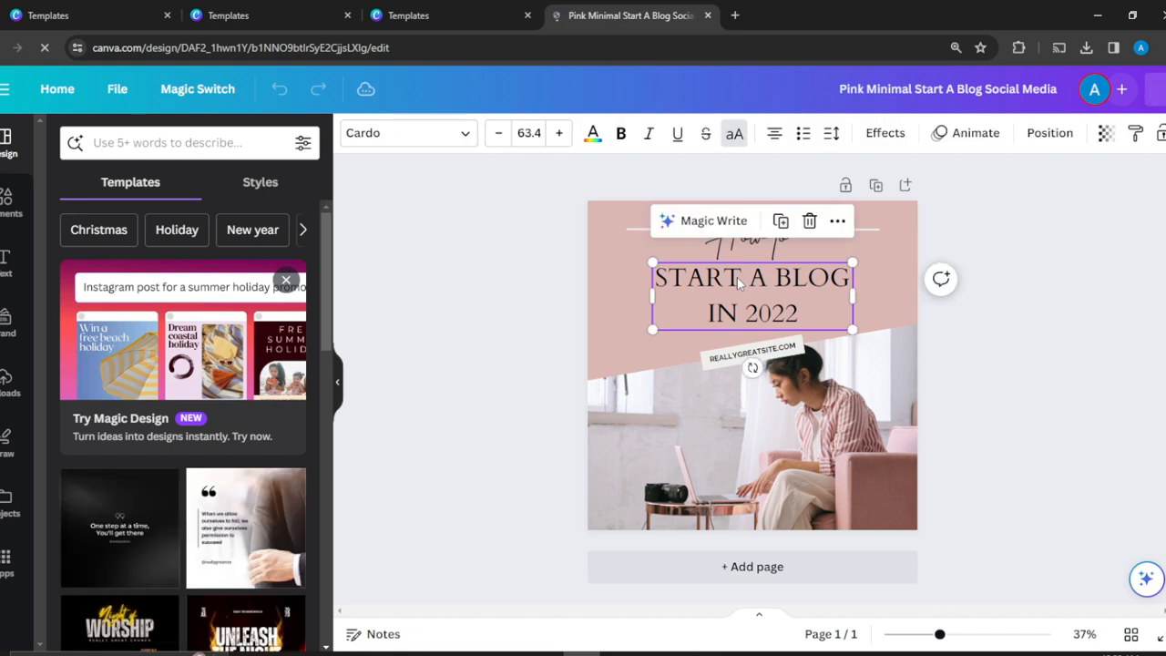
click(739, 281)
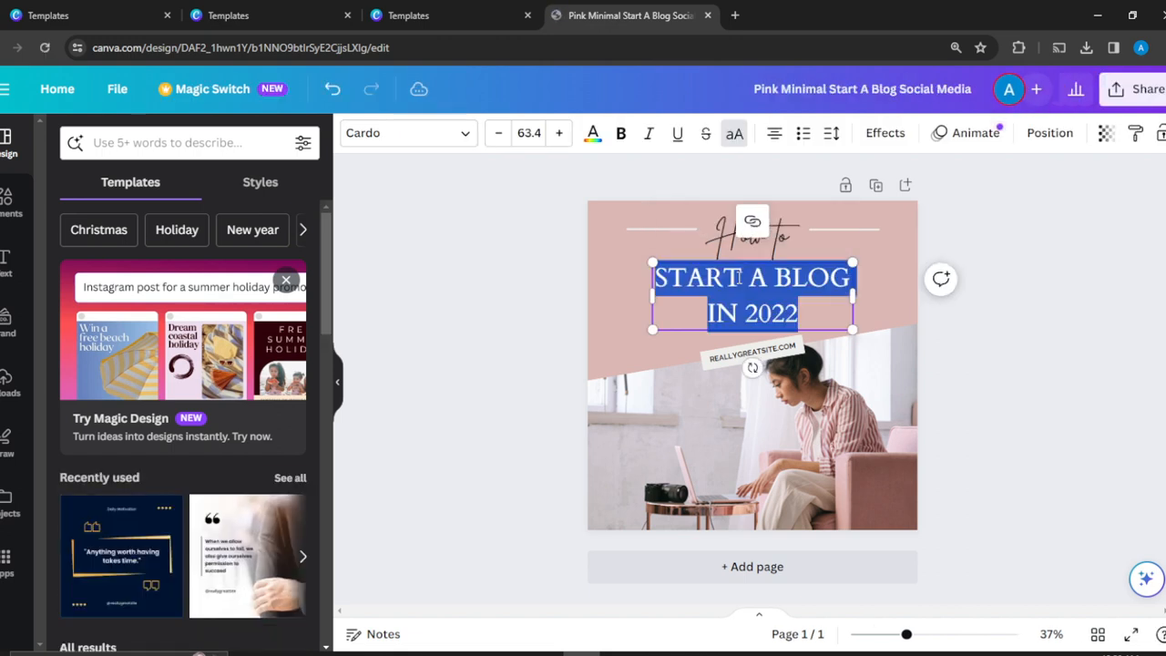
click(1109, 241)
click(763, 289)
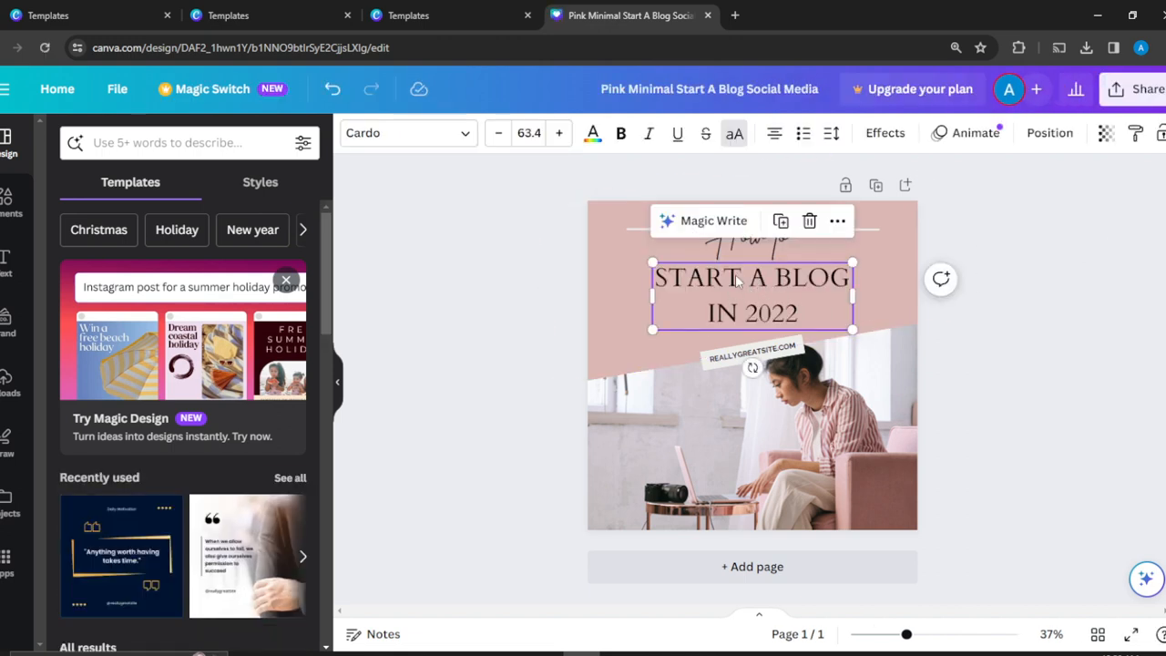
click(745, 278)
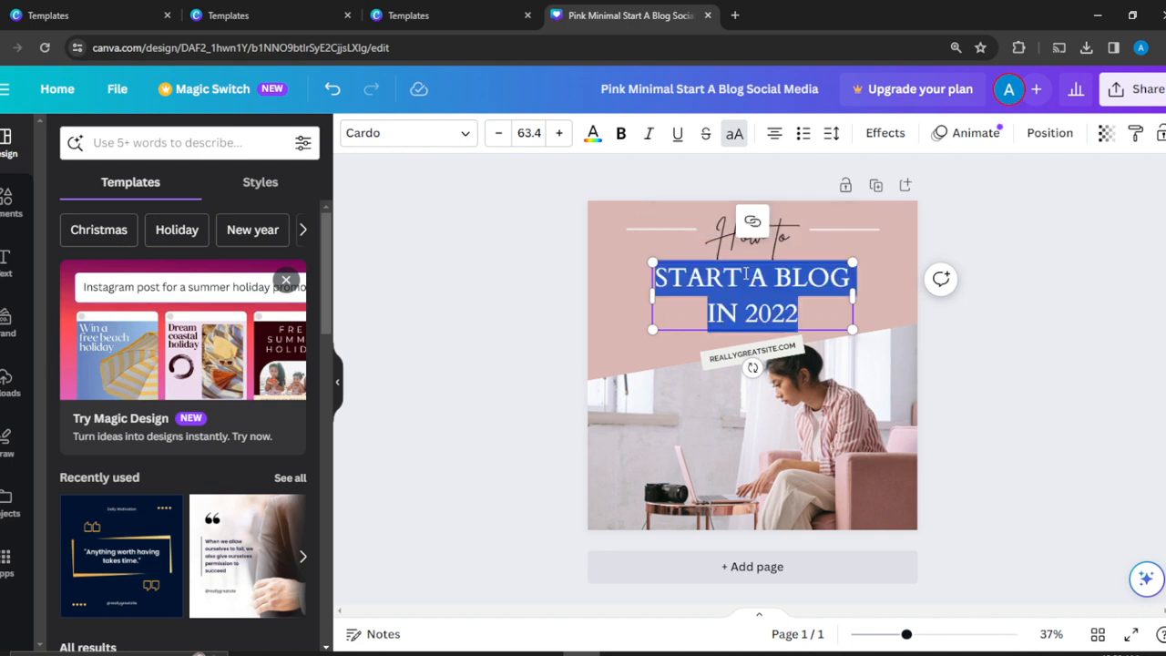
text(B)
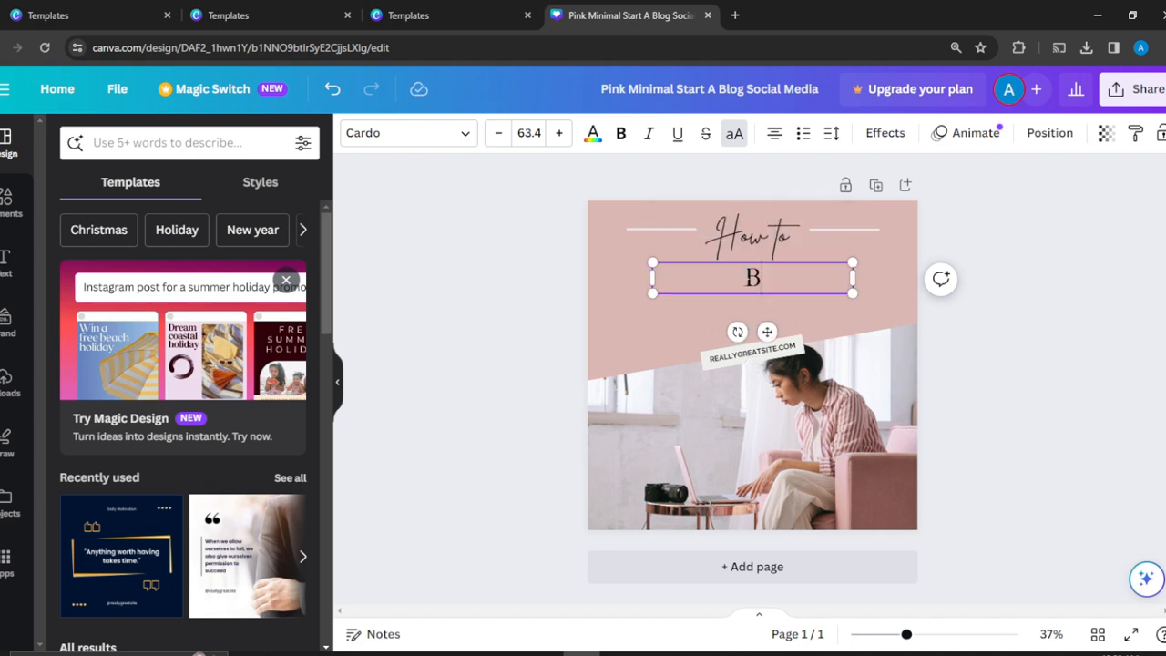
text(E)
key(BackSpace)
text(EGI)
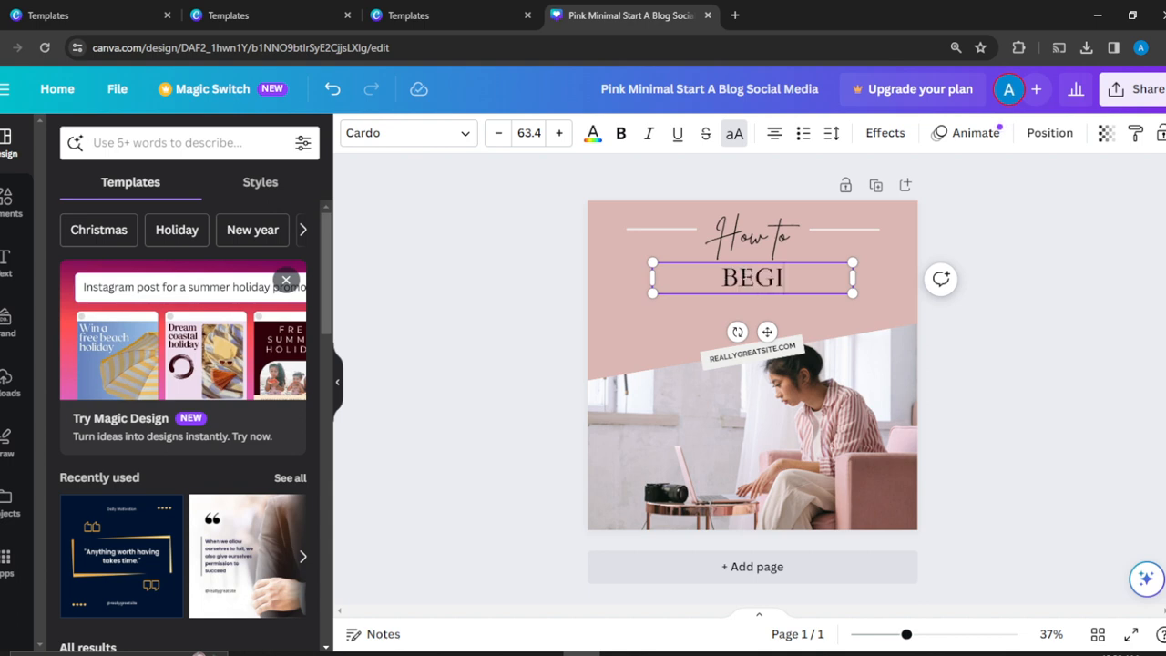
text(N YOUR)
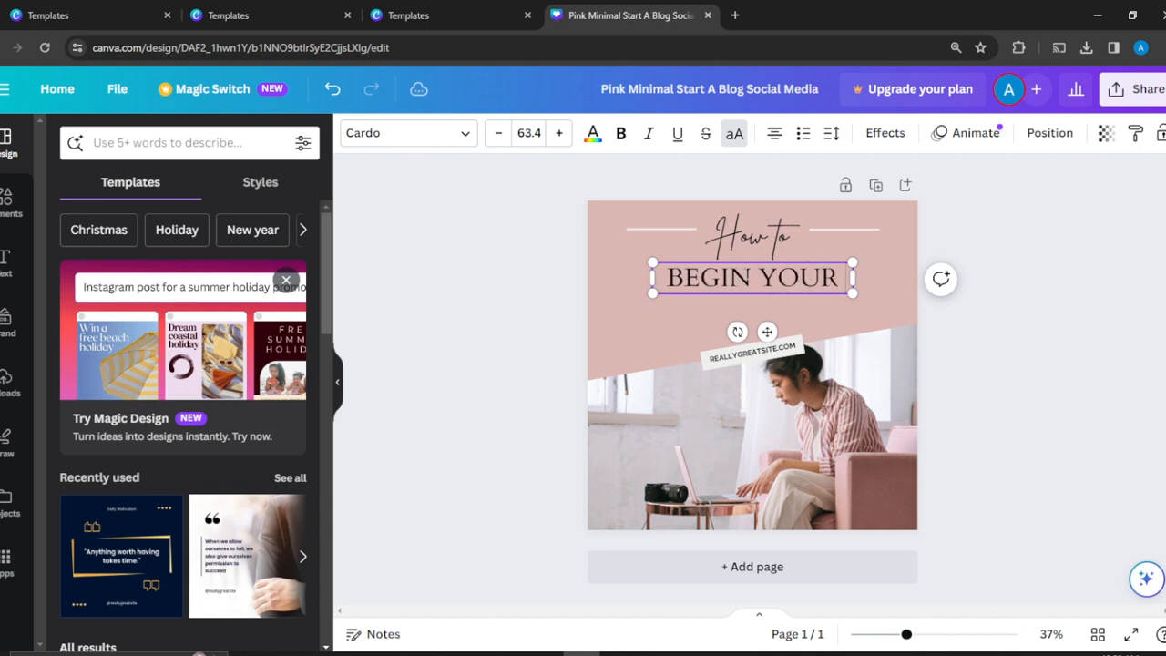
text( YEAR)
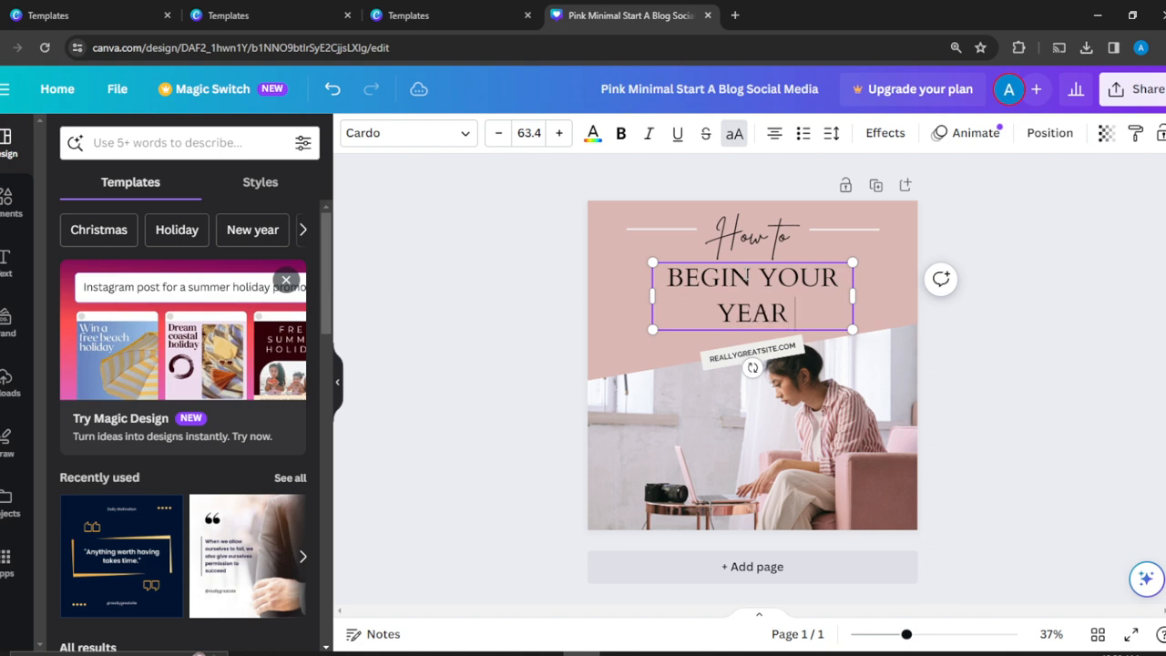
text( WITH MOM)
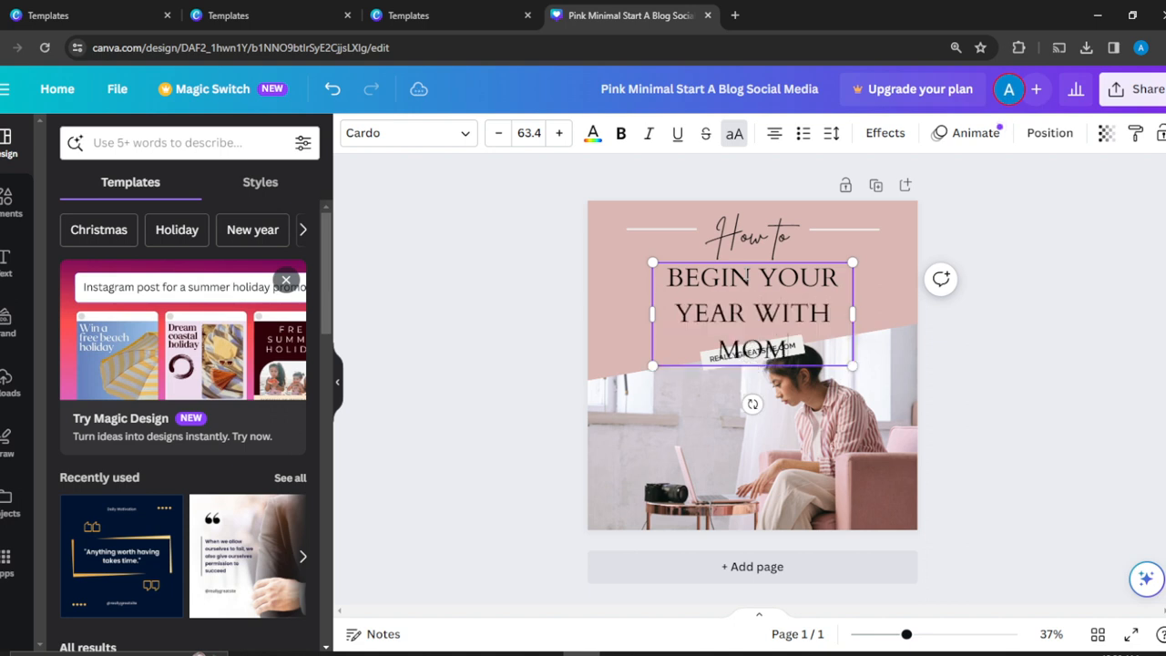
text(ENTUM)
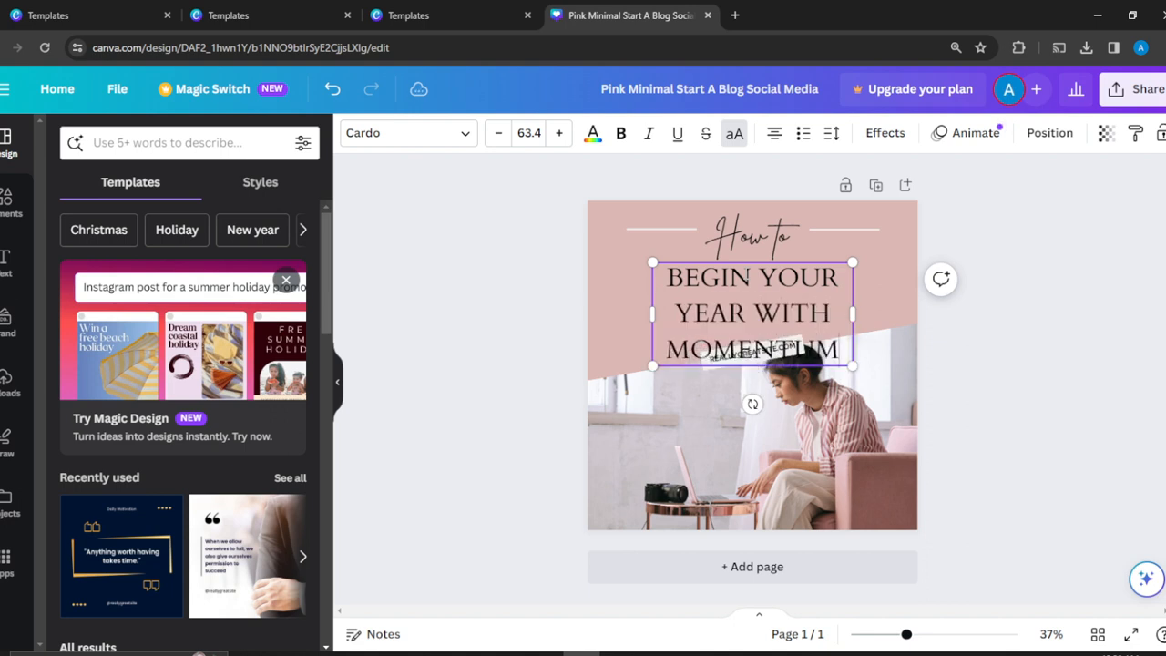
click(510, 229)
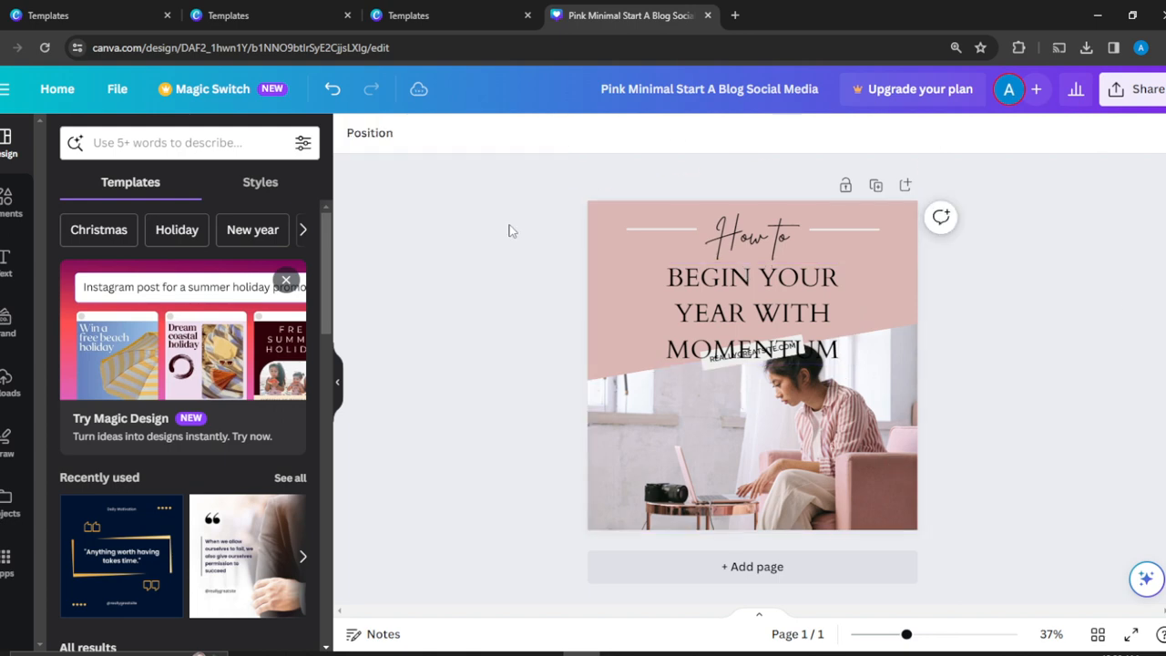
Reduce the "BEGIN YOUR YEAR WITH MOMENTUM" heading's font size to 42
click(750, 323)
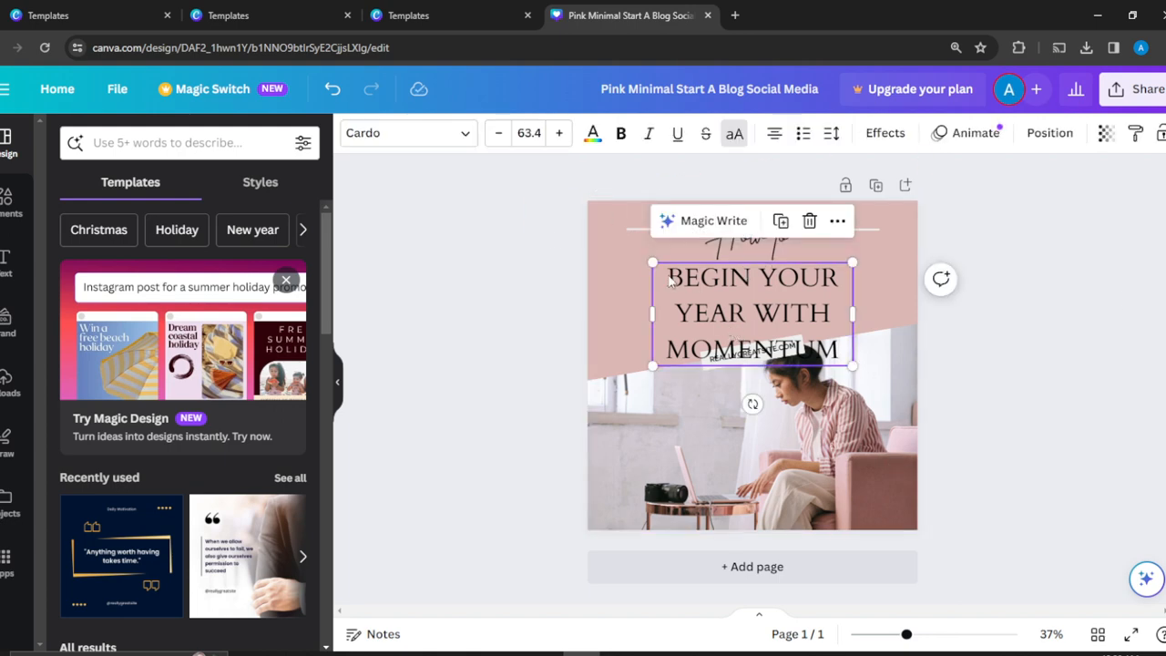
click(528, 133)
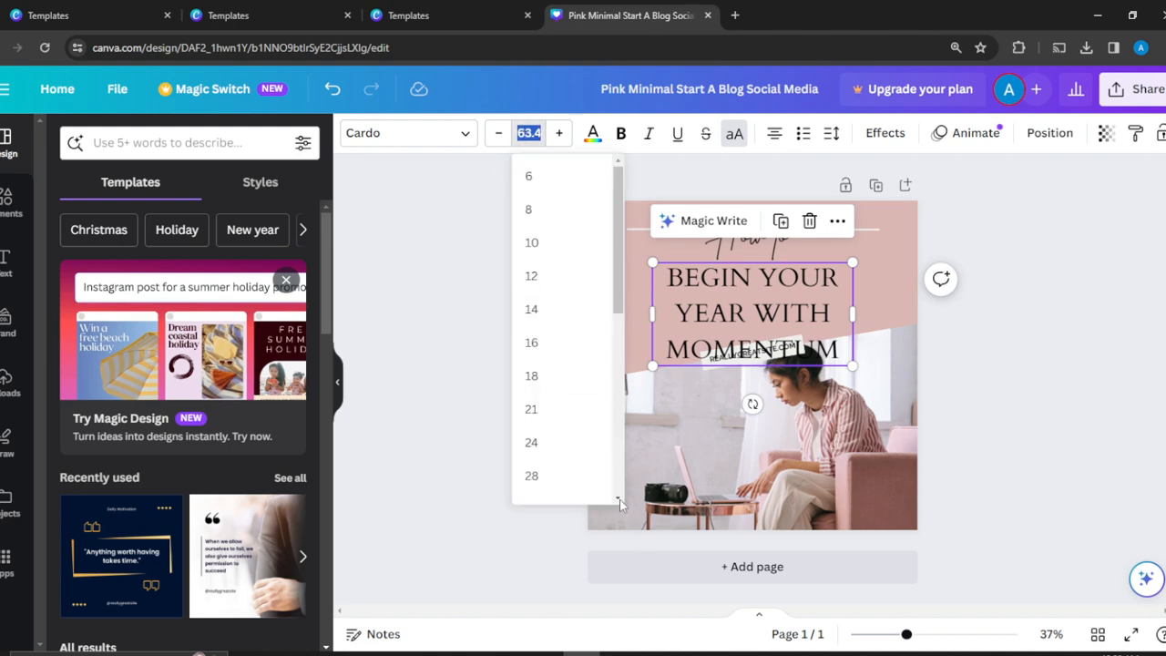
scroll(574, 428, down, 3)
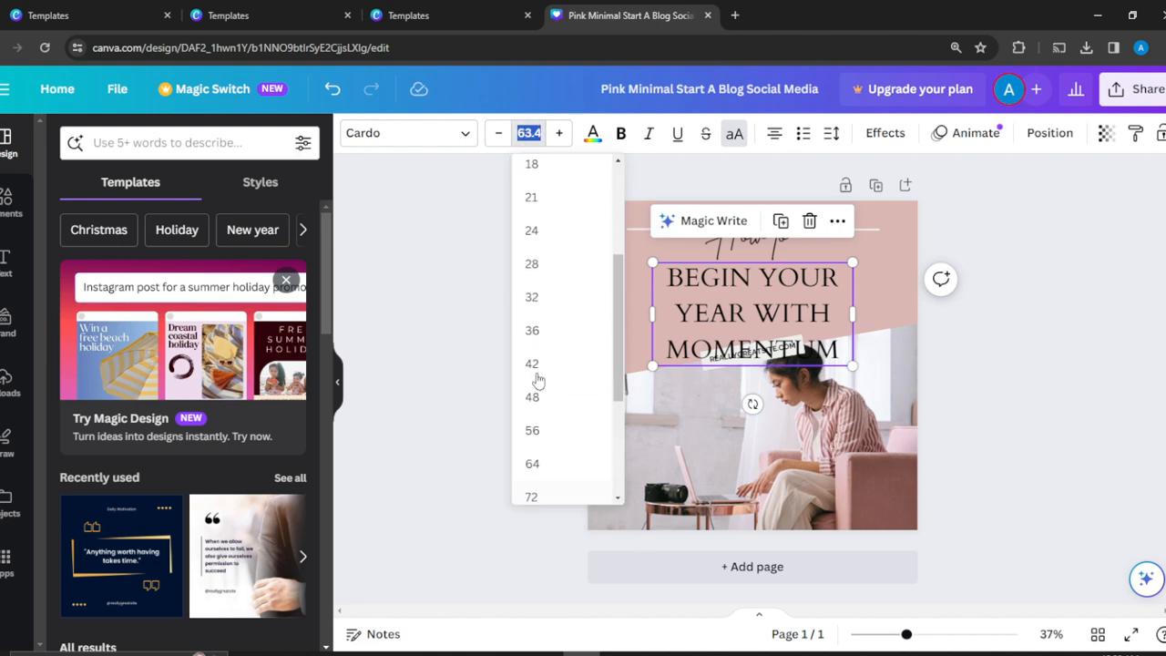
click(533, 330)
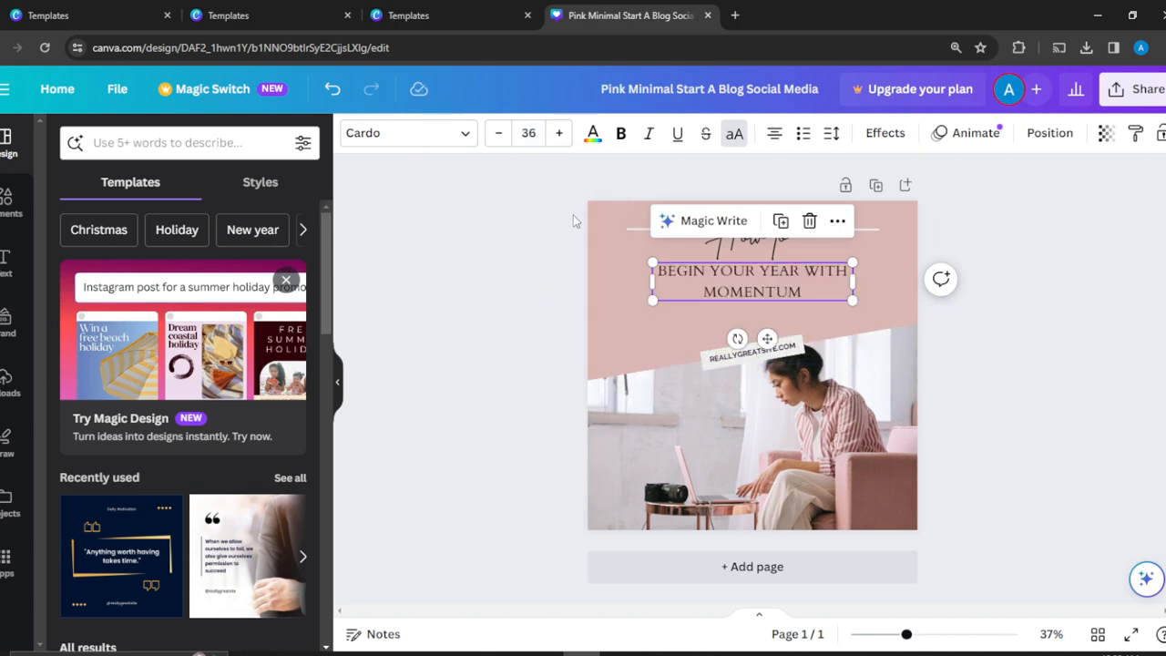
click(531, 133)
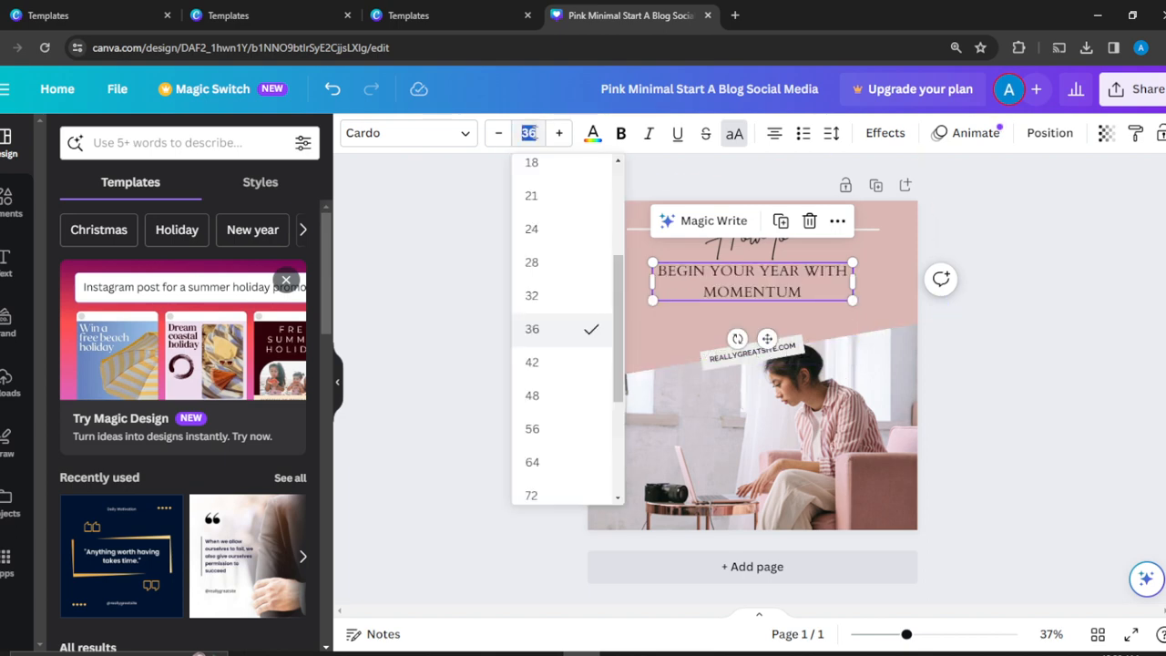
click(565, 362)
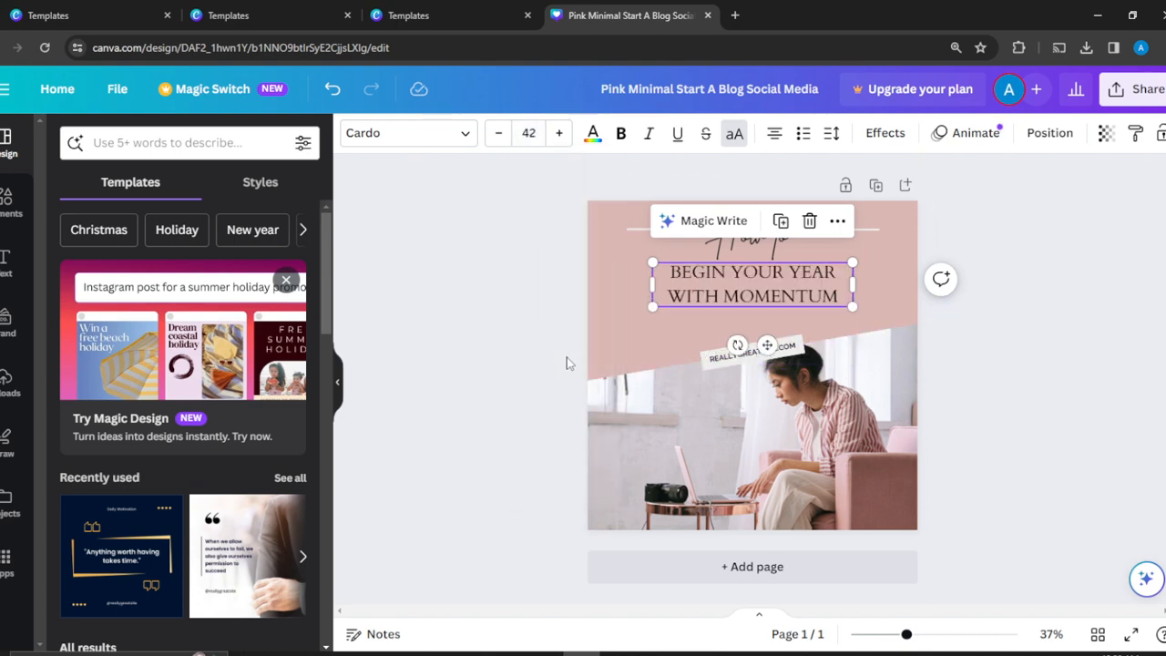
click(981, 341)
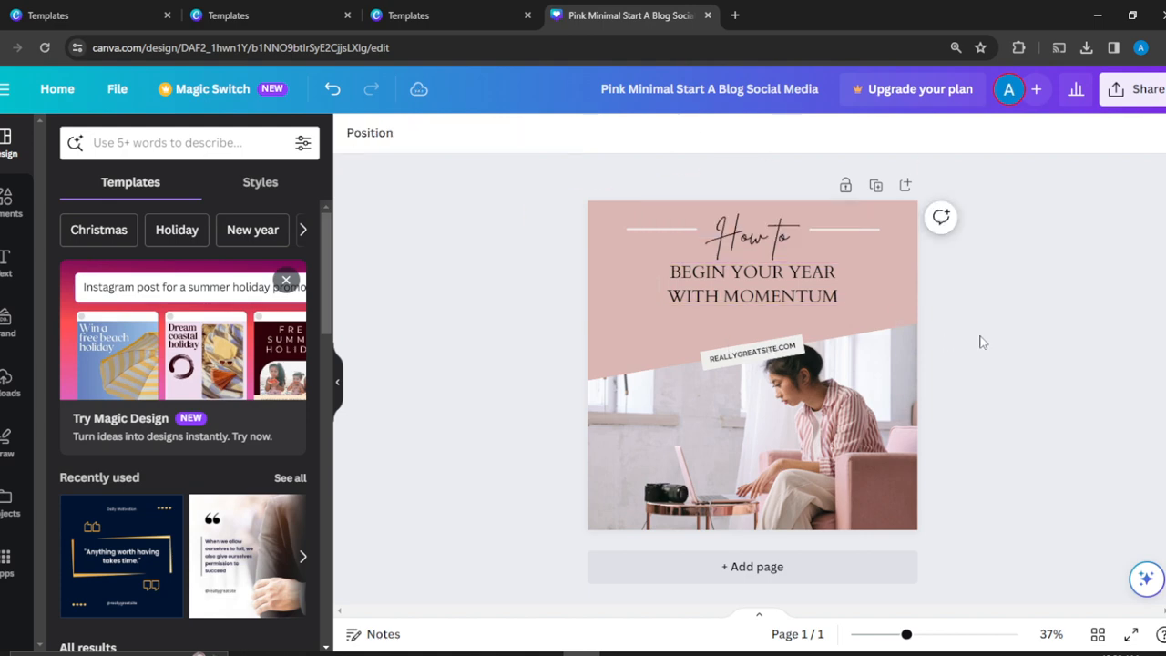
Make the "BEGIN YOUR YEAR WITH MOMENTUM" heading bold and nudge it slightly upward under "How to"
click(763, 299)
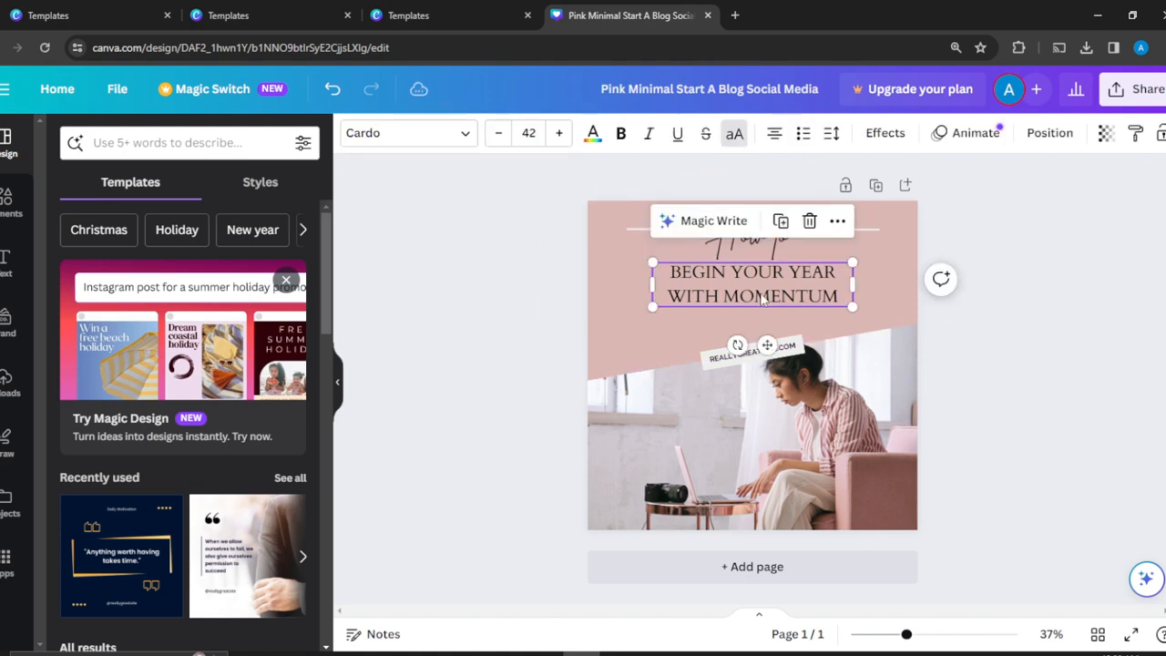
click(620, 133)
click(1101, 310)
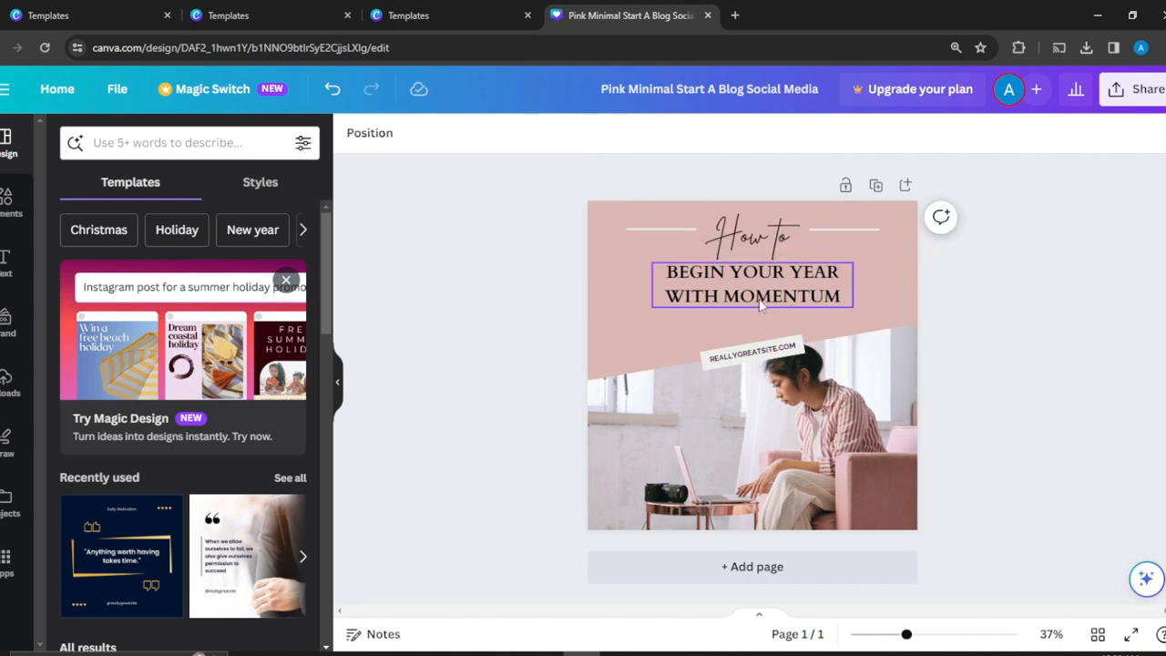
drag(758, 301, 762, 304)
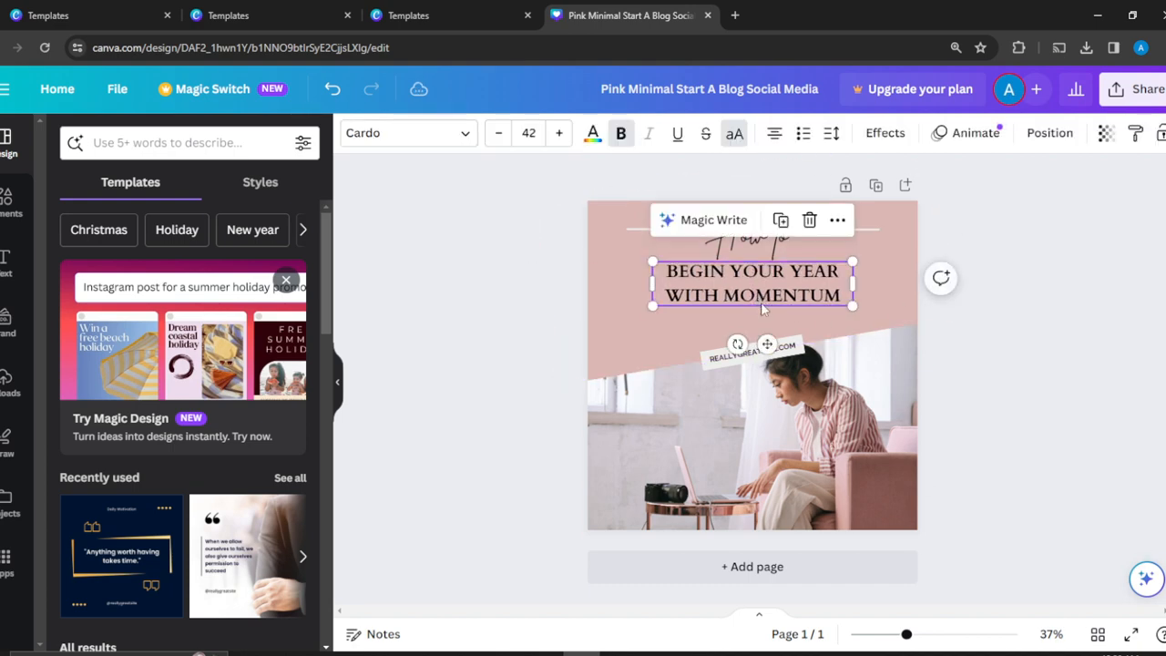
click(1043, 358)
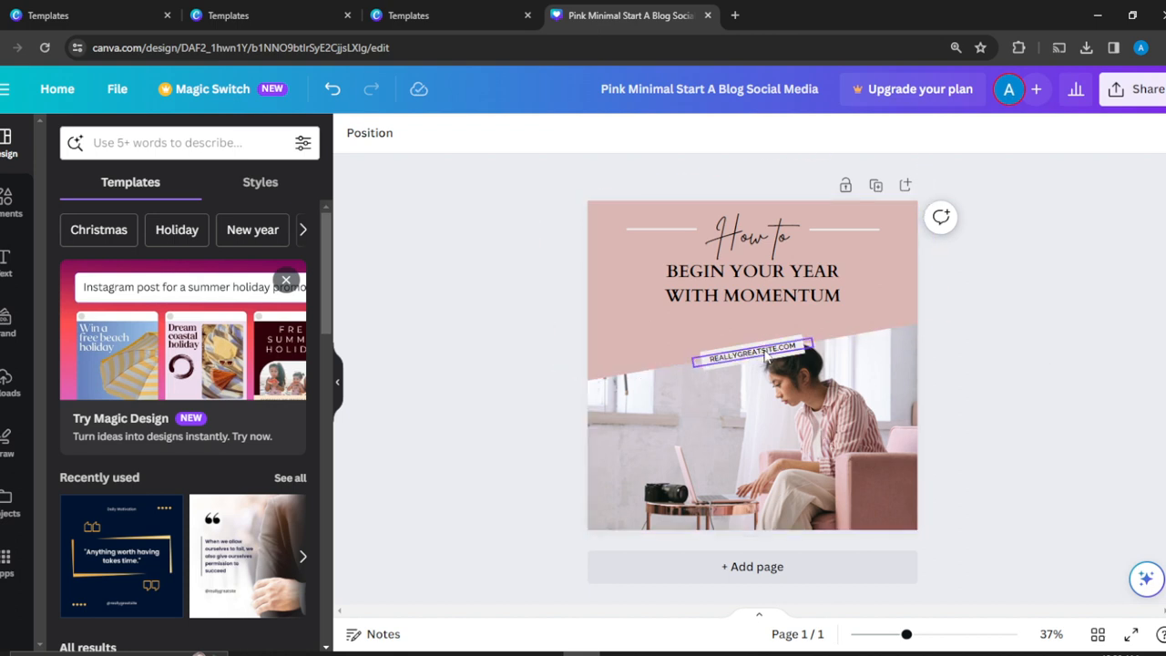
Replace the placeholder website on the tilted label above the photo with "AMYBLOG.COM"
click(767, 358)
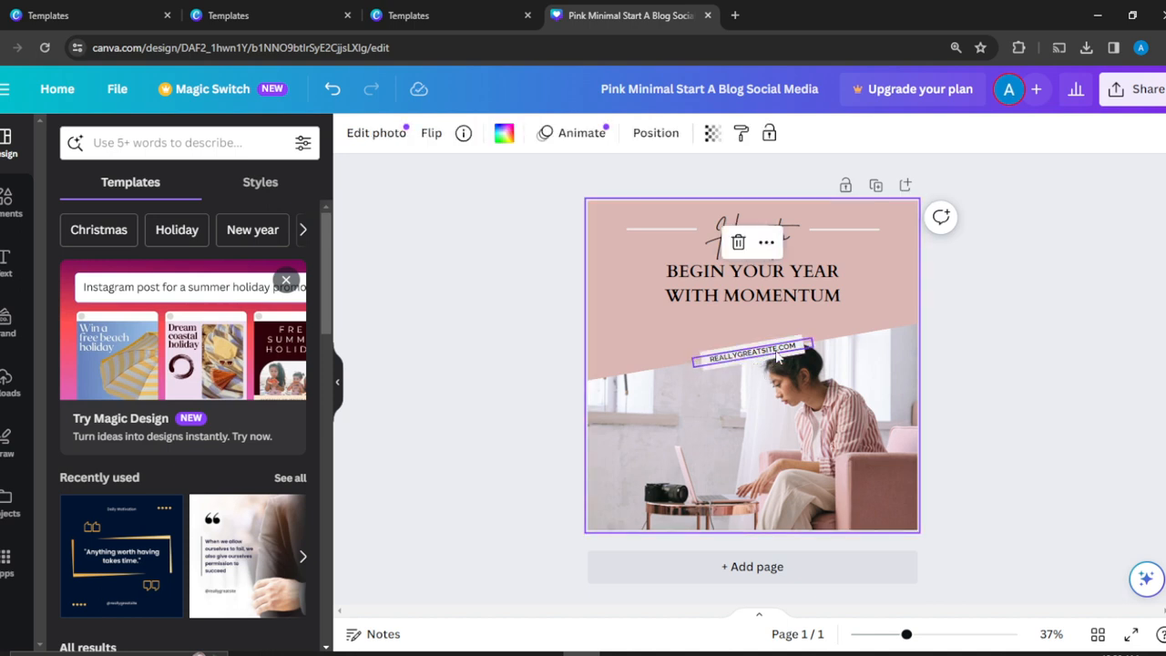
click(779, 355)
click(779, 355)
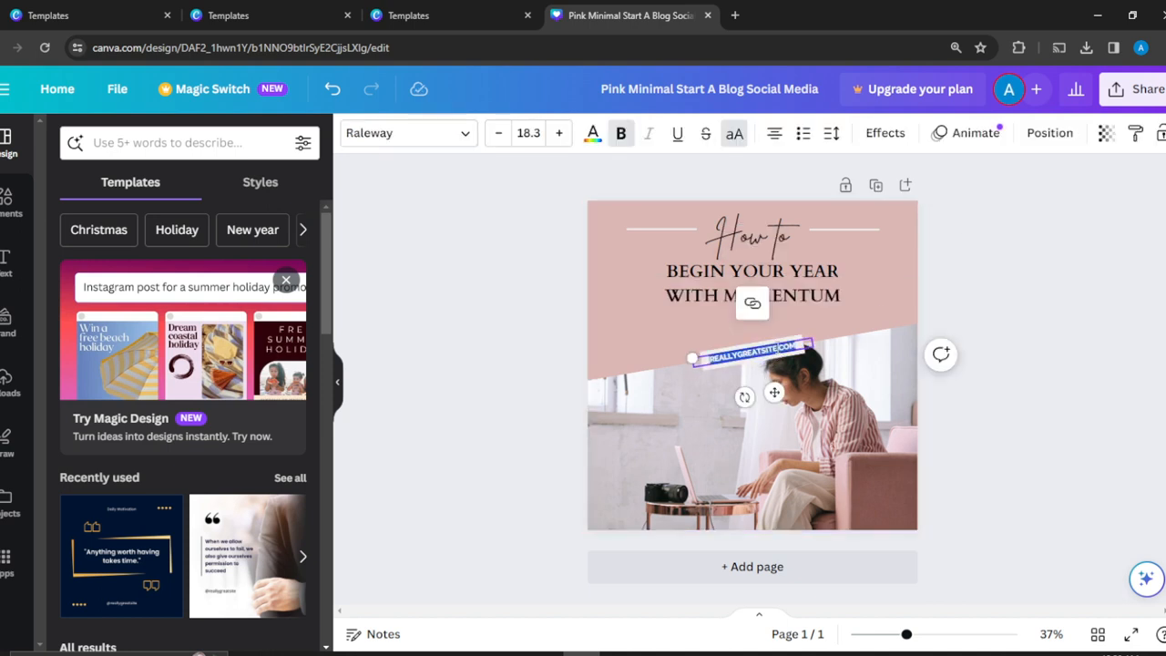
text(AMYBLOG.)
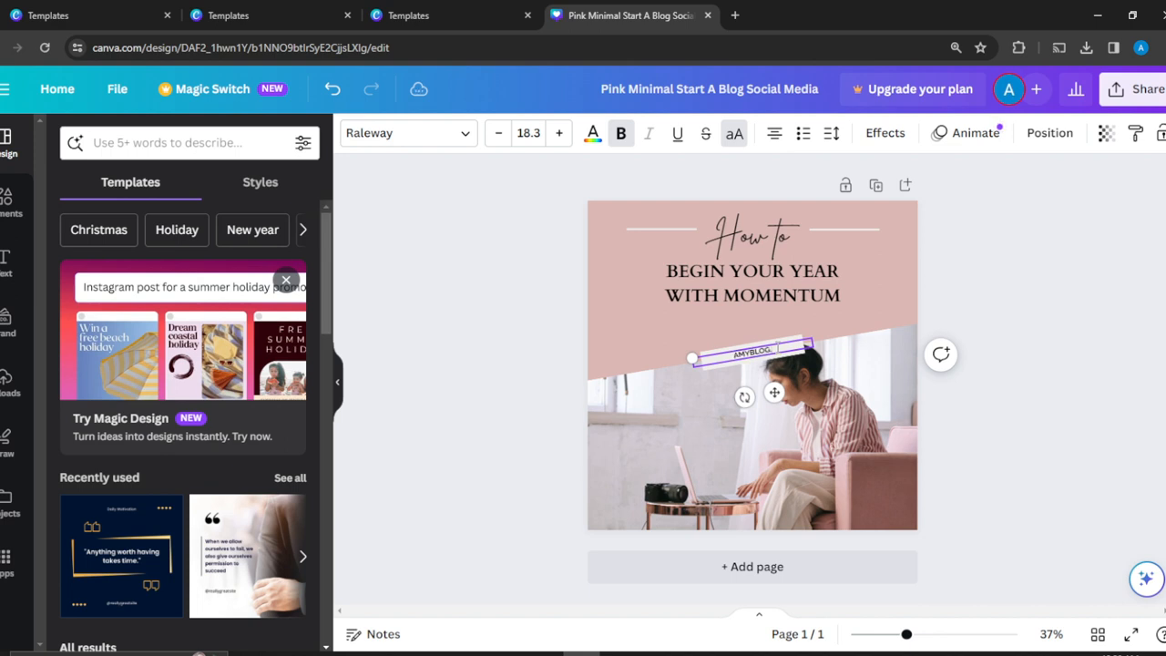
text(COM)
Change the website name on the tilted label to "AMYSPEAKS.COM"
key(shift+Left)
key(shift+Left)
key(shift+Left)
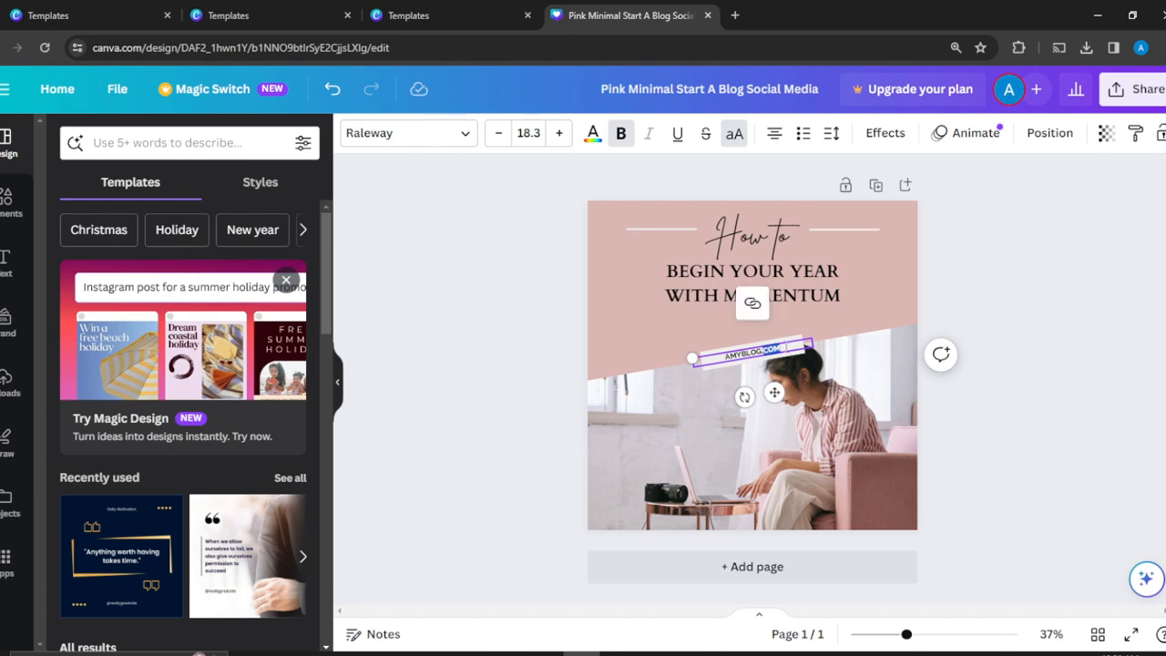
key(shift+Home)
text(AM)
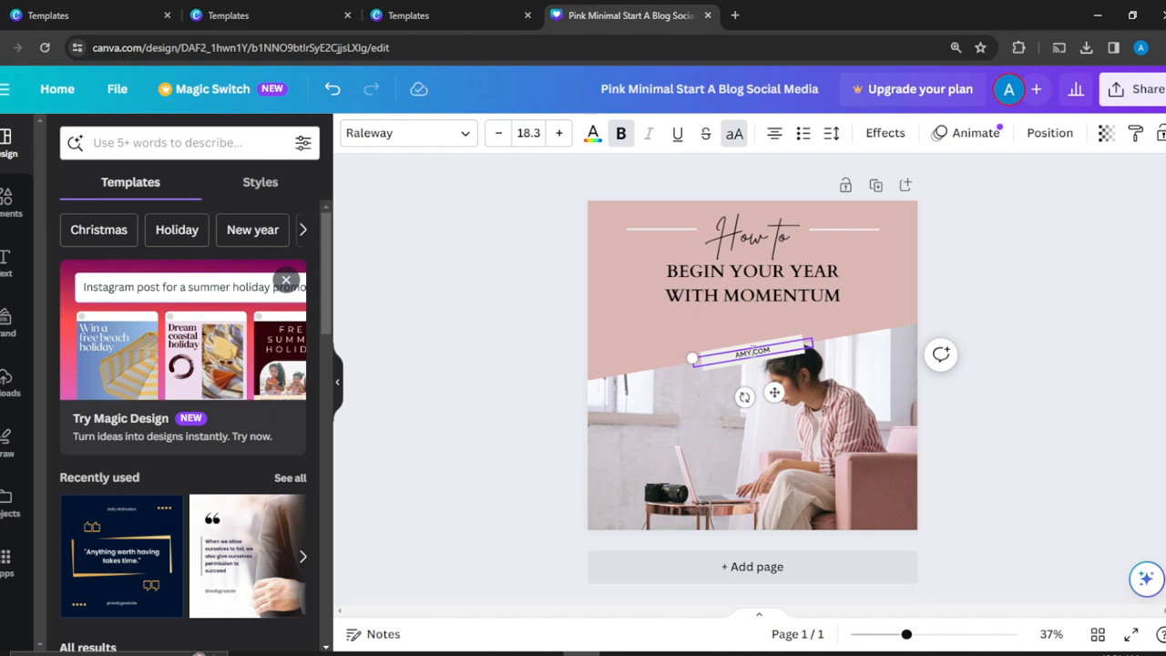
text(YSPEAKS)
click(1035, 444)
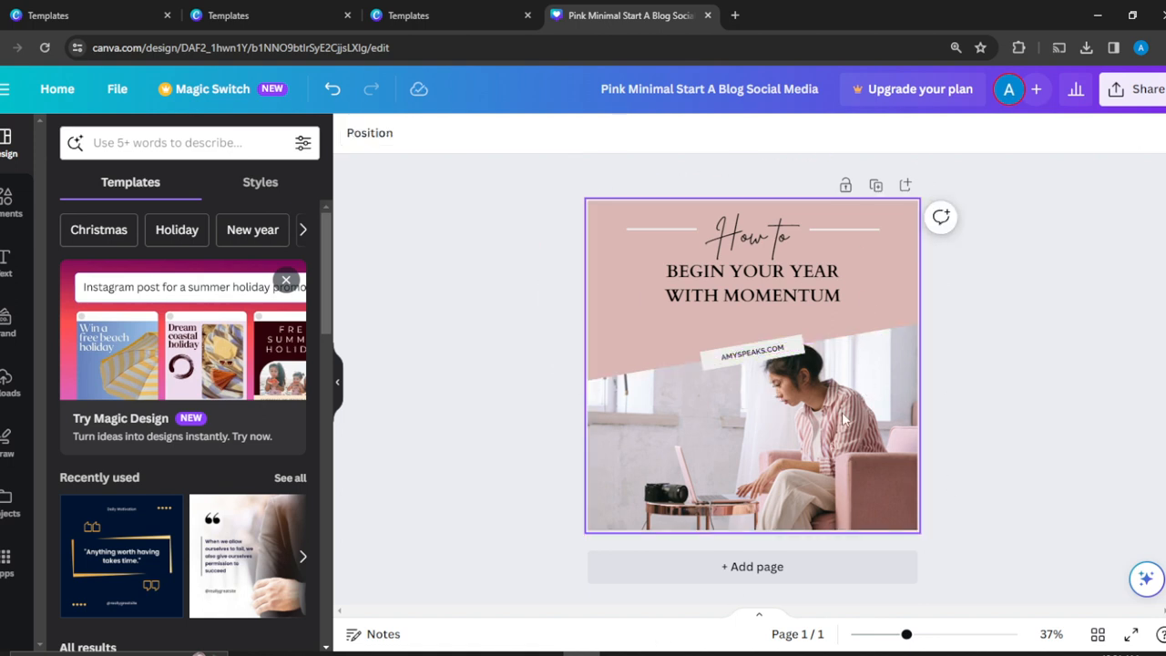
Search the elements library for "BLOG" and limit the results to photos
click(5, 205)
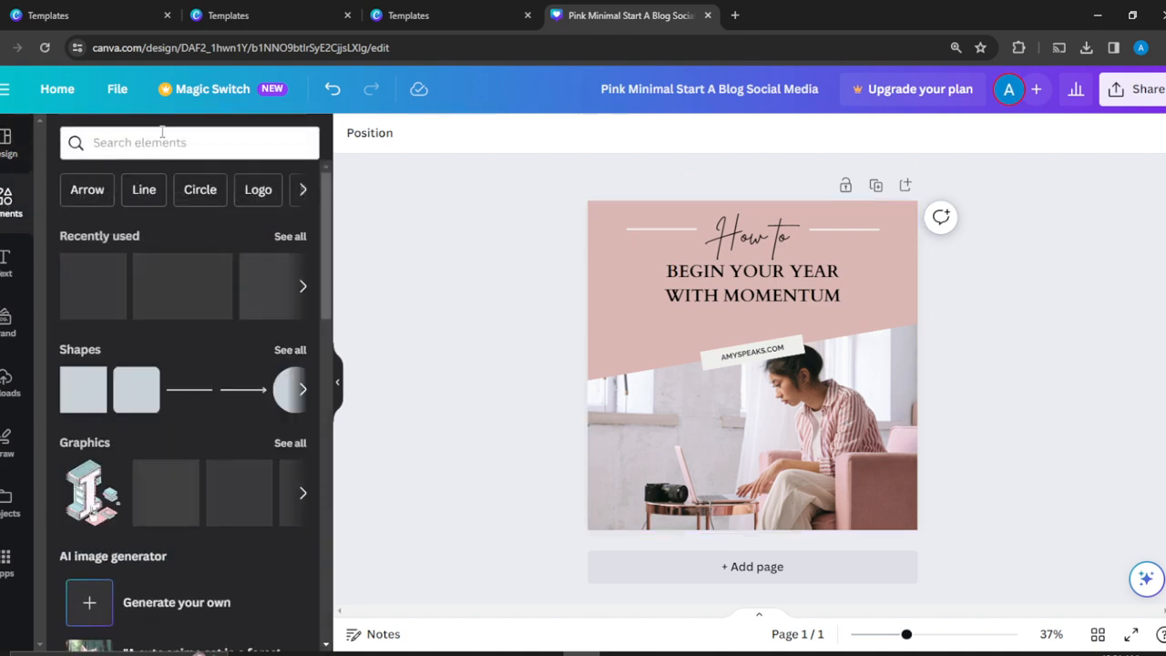
click(162, 135)
text(BLOG)
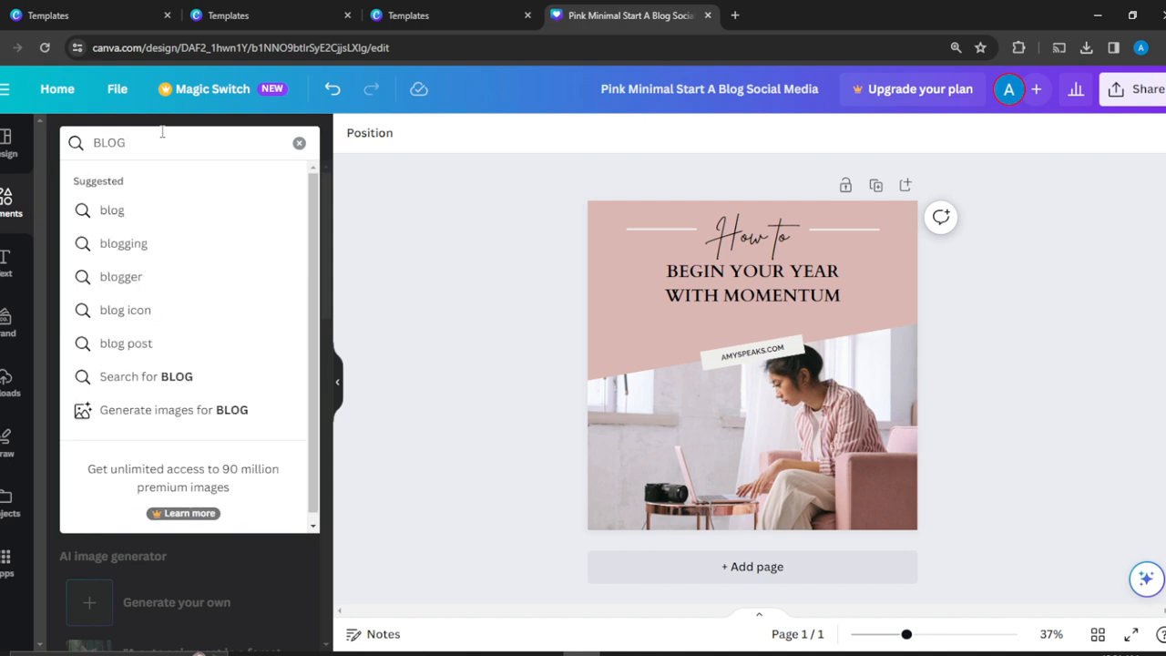
key(Return)
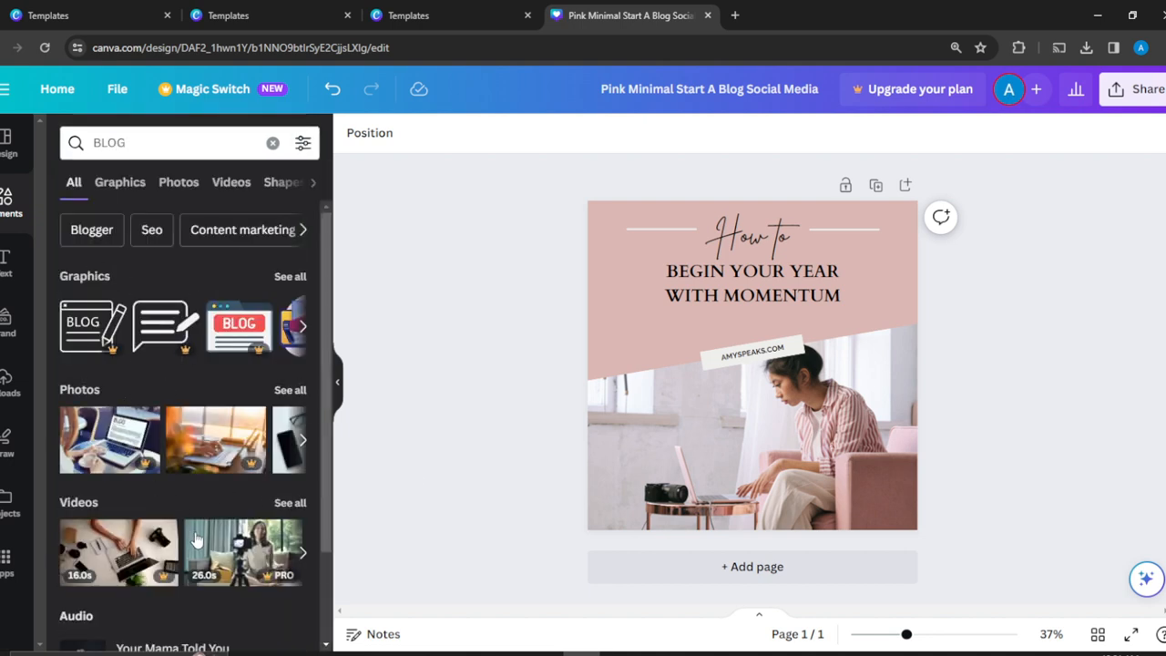
click(179, 182)
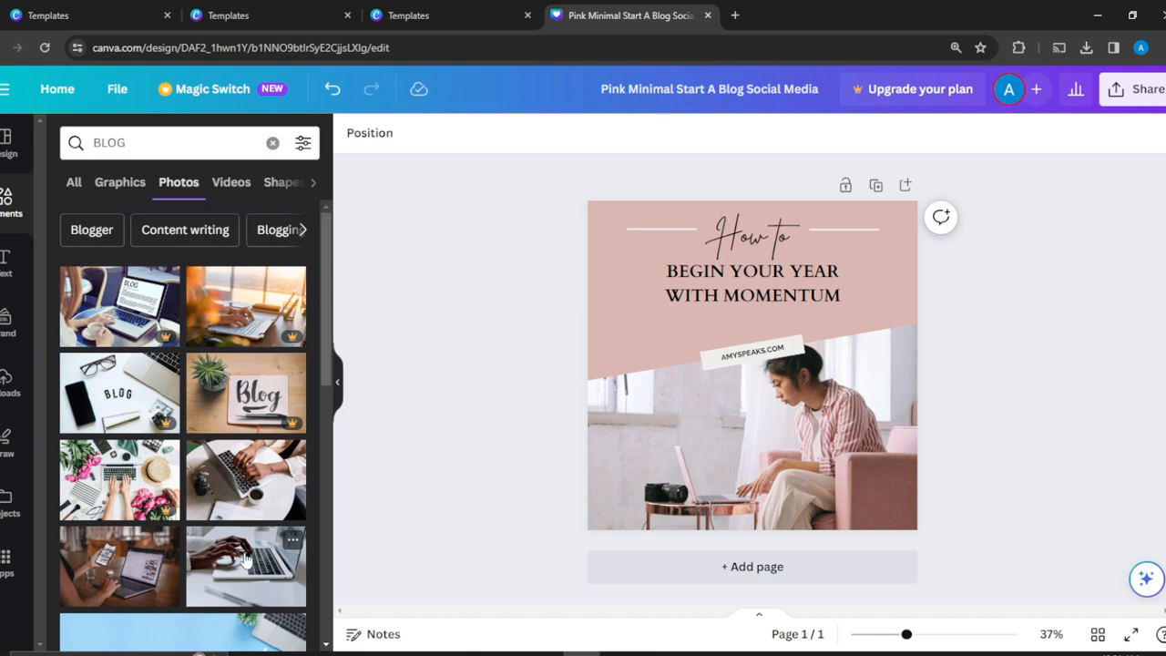
drag(263, 477, 685, 398)
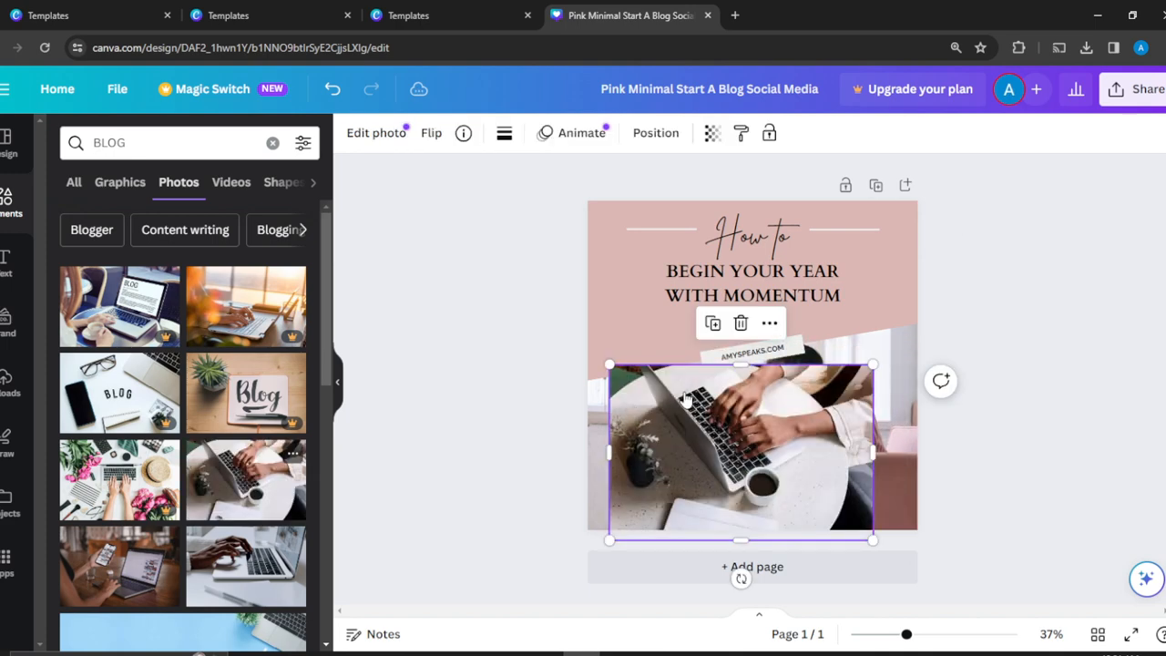
click(742, 325)
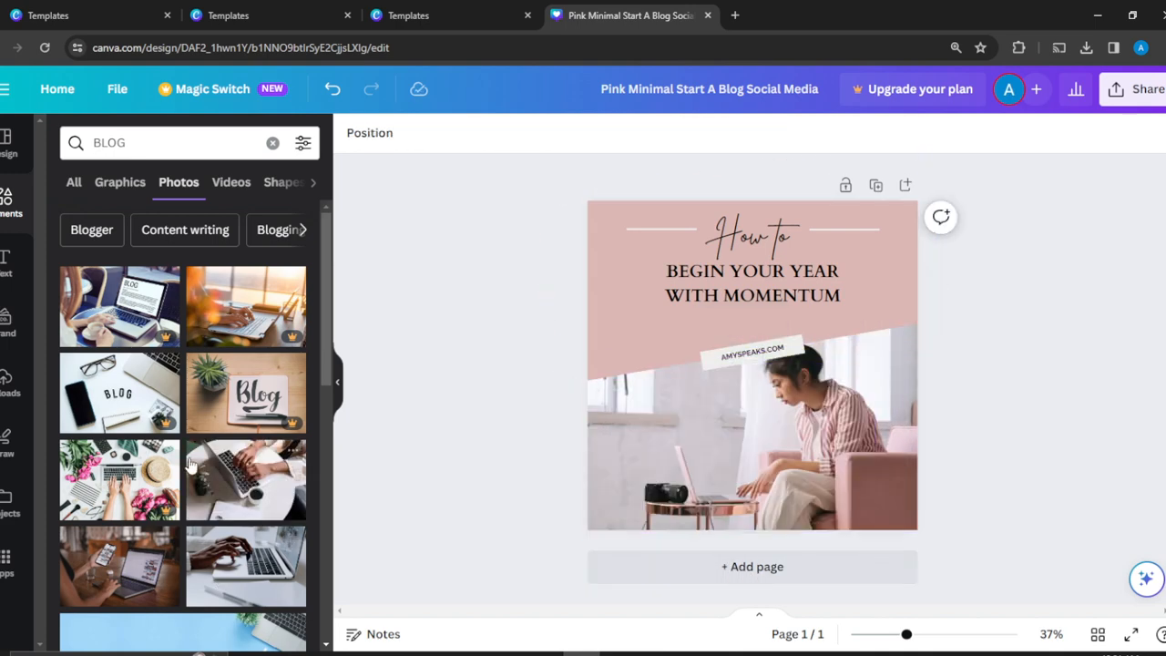
click(235, 563)
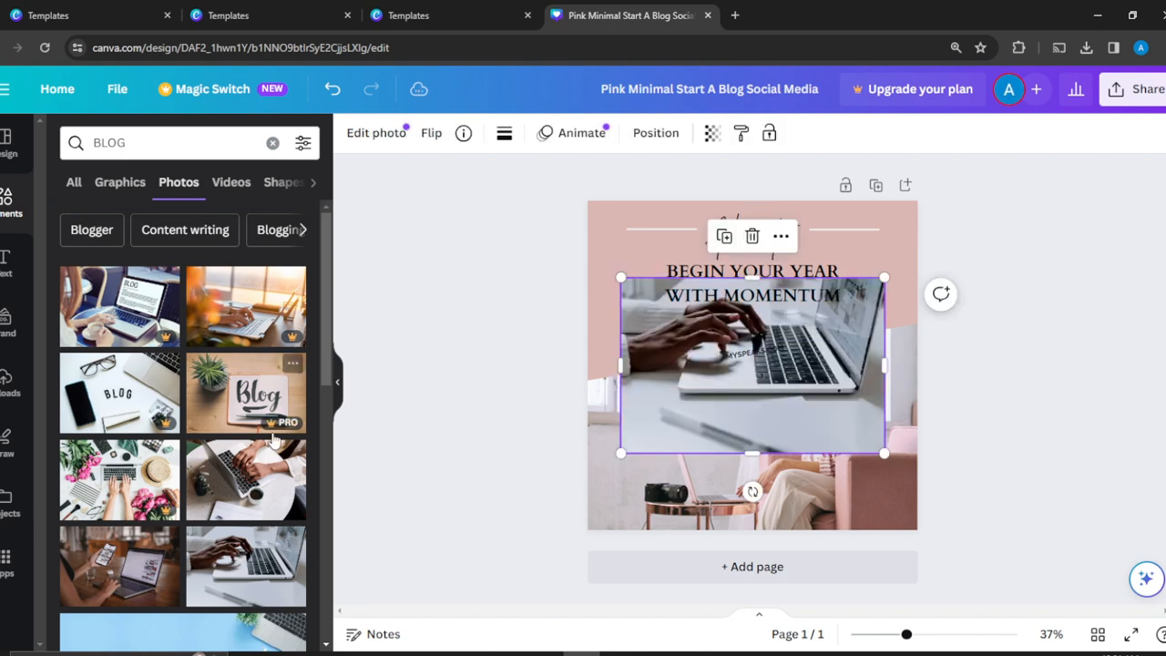
click(752, 236)
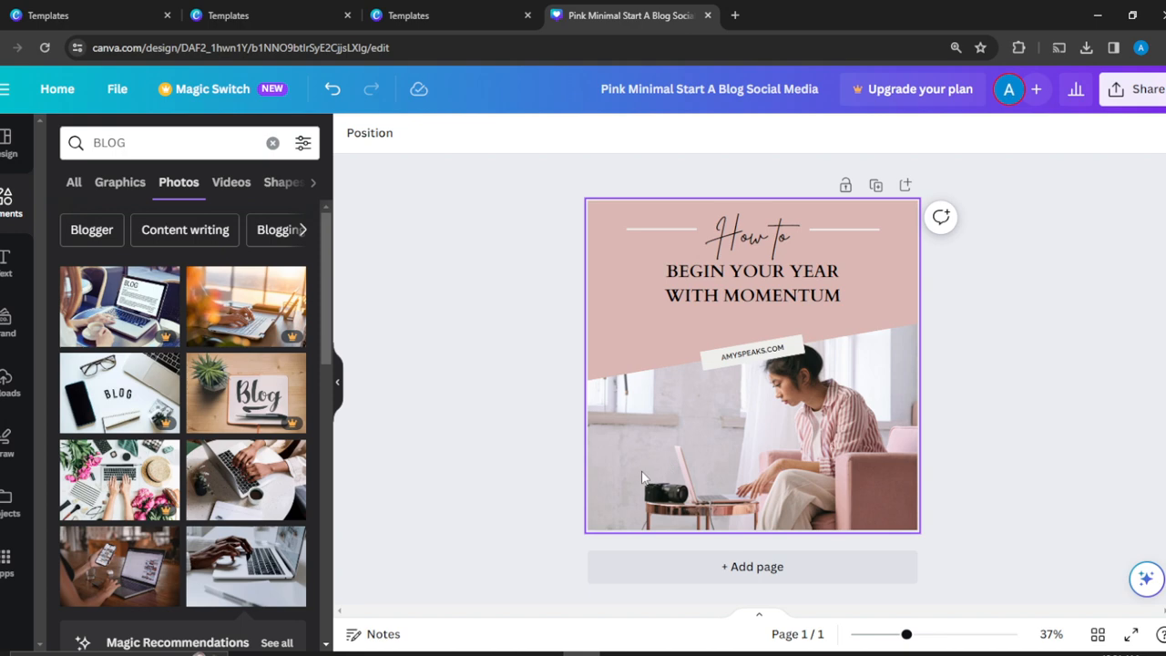
click(642, 476)
drag(642, 476, 787, 415)
click(787, 415)
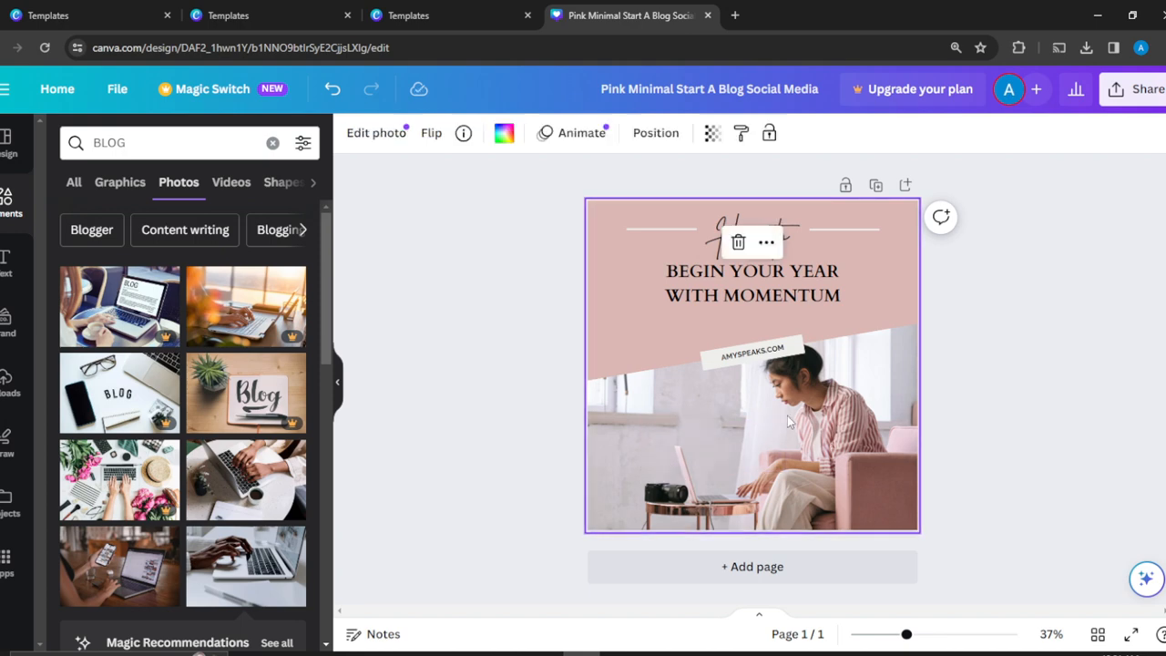
double_click(787, 415)
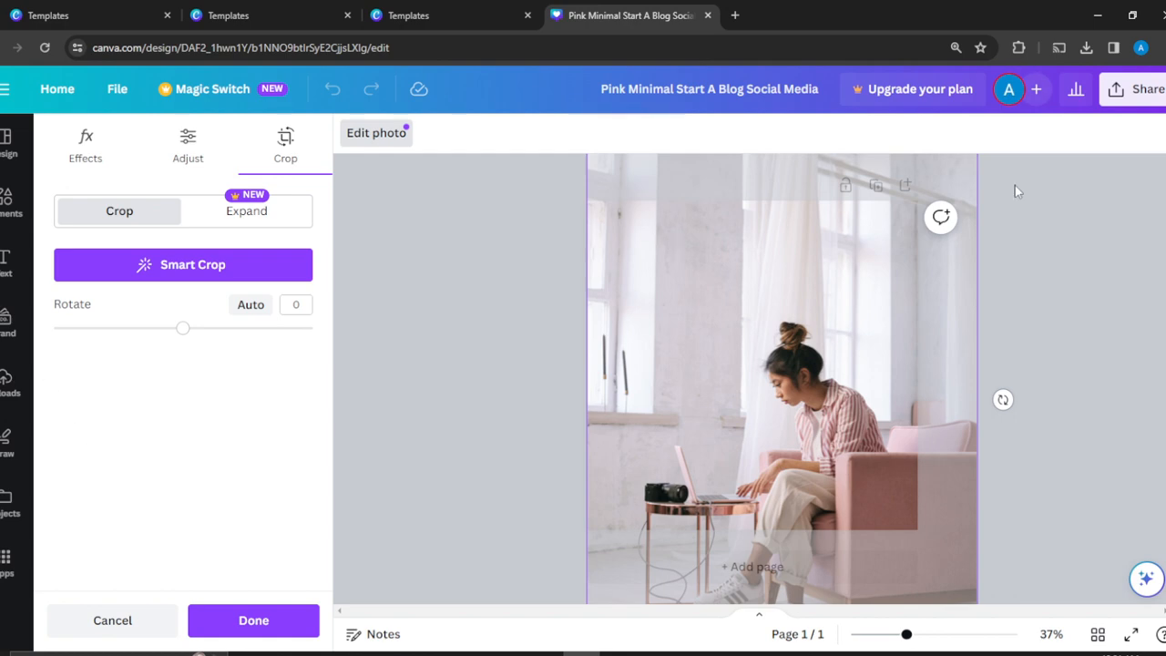
click(122, 624)
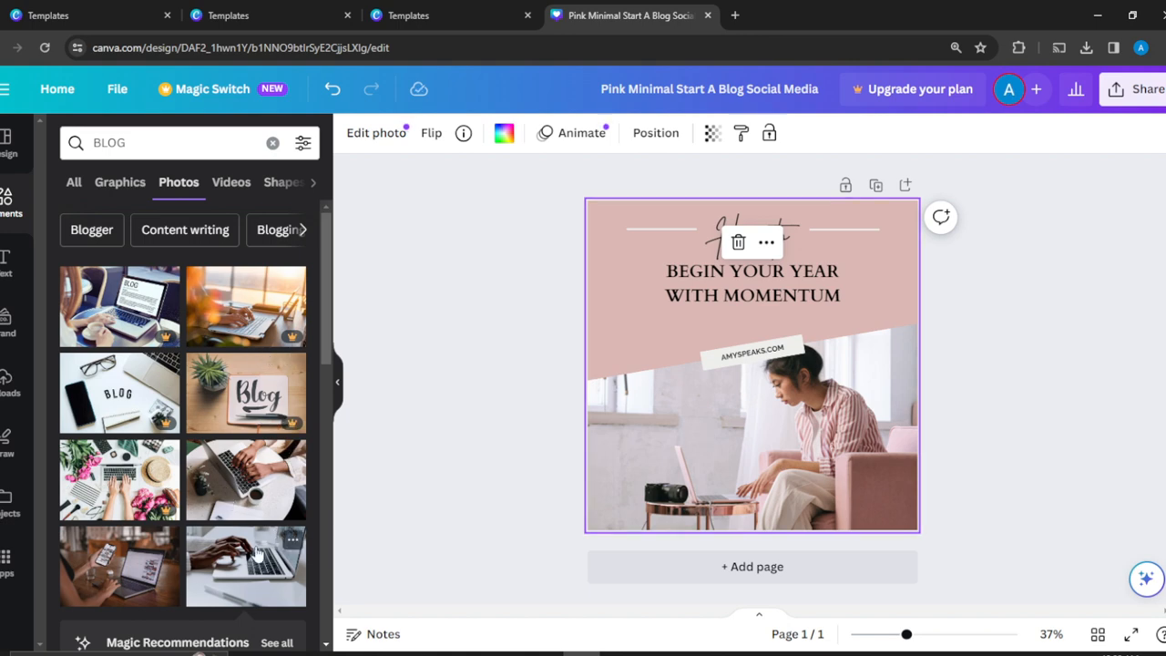
Replace the background photo of the woman with the photo of hands typing on a laptop beside a coffee cup
drag(258, 482, 593, 421)
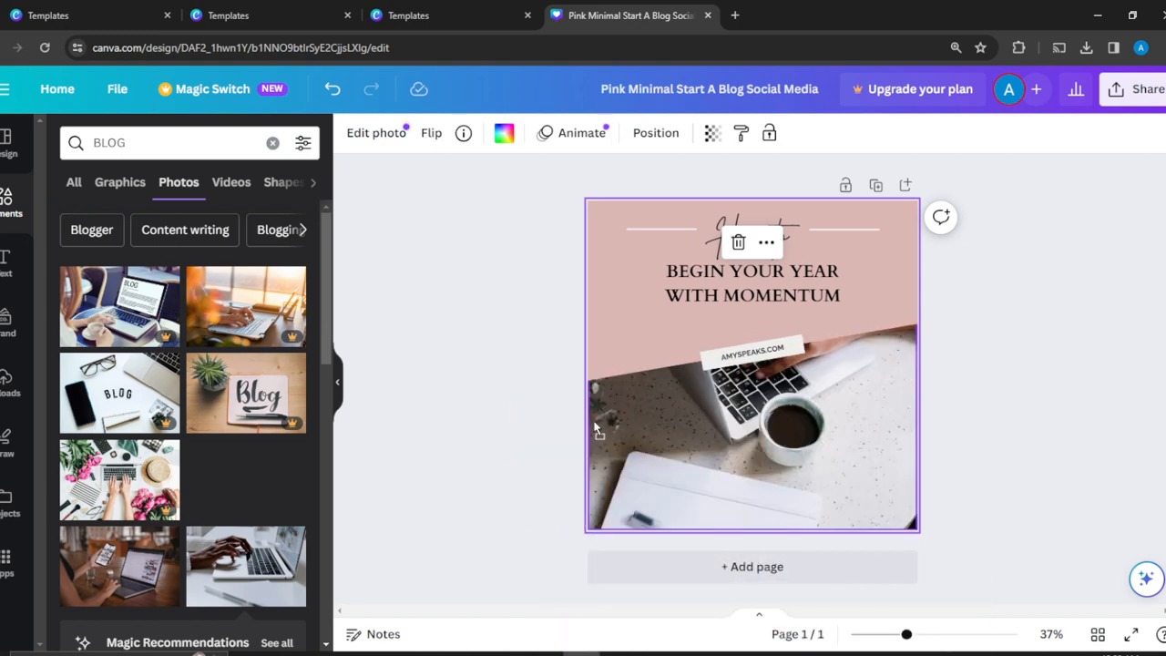
click(1163, 410)
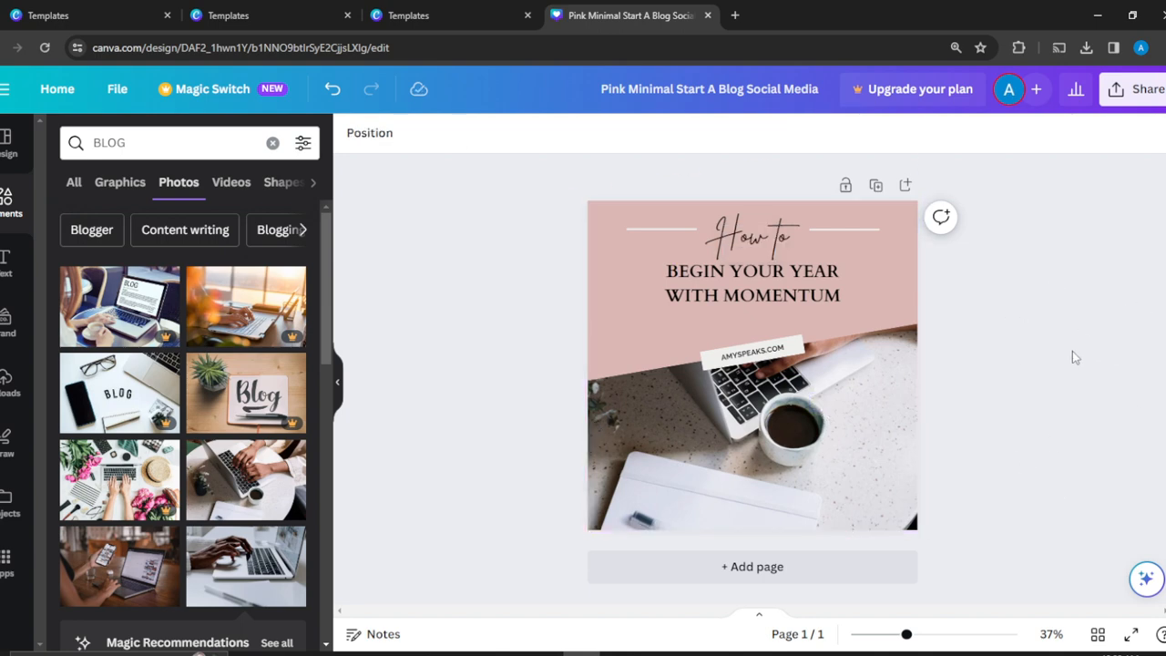
Move the "AMYSPEAKS.COM" text and its tilted white label slightly upward onto the pink panel, keeping them aligned
click(776, 352)
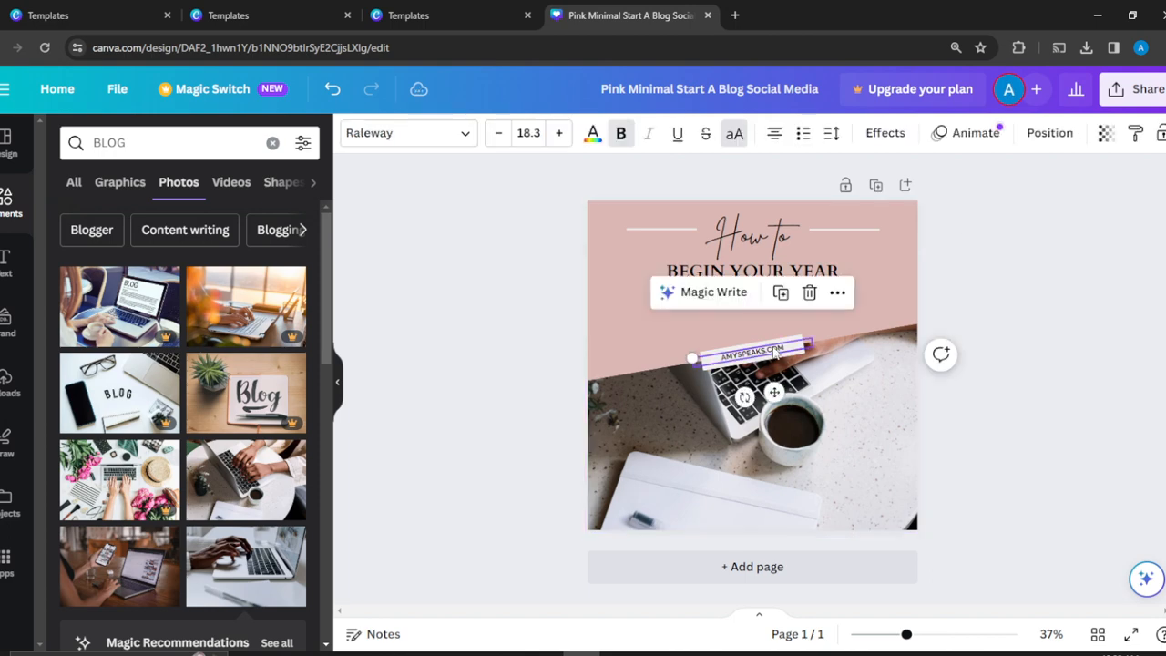
drag(776, 352, 765, 324)
click(771, 349)
drag(752, 365, 762, 332)
click(1010, 248)
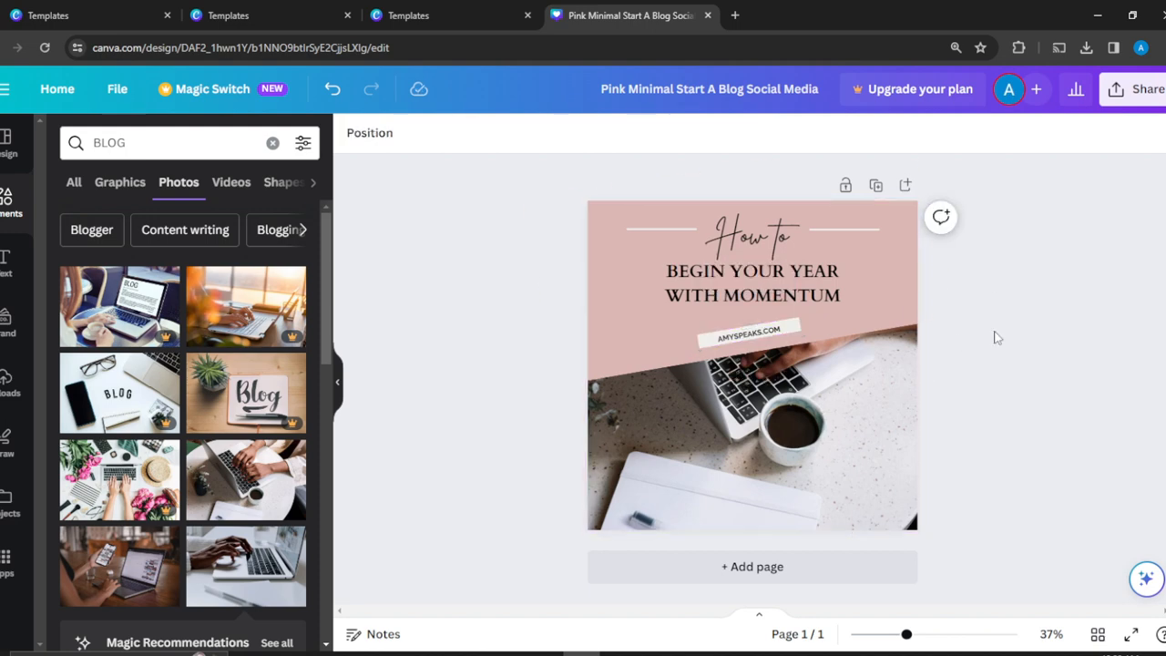
Shrink the tilted pink panel slightly from its lower-left corner to uncover more of the photo
click(792, 324)
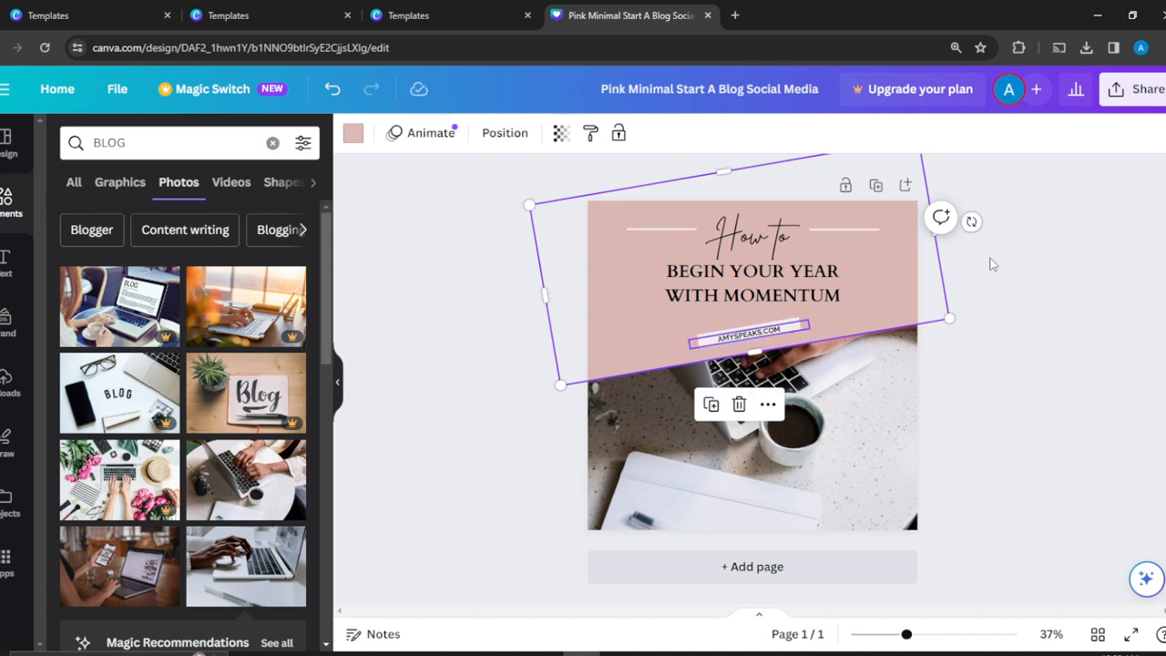
click(1053, 229)
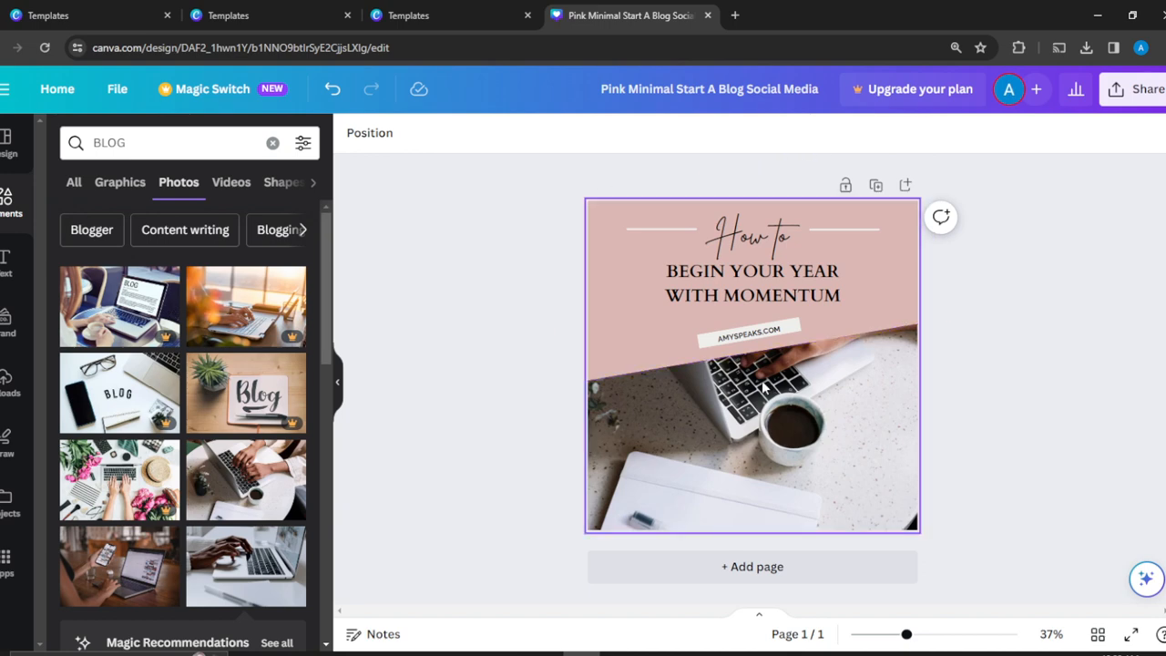
click(649, 318)
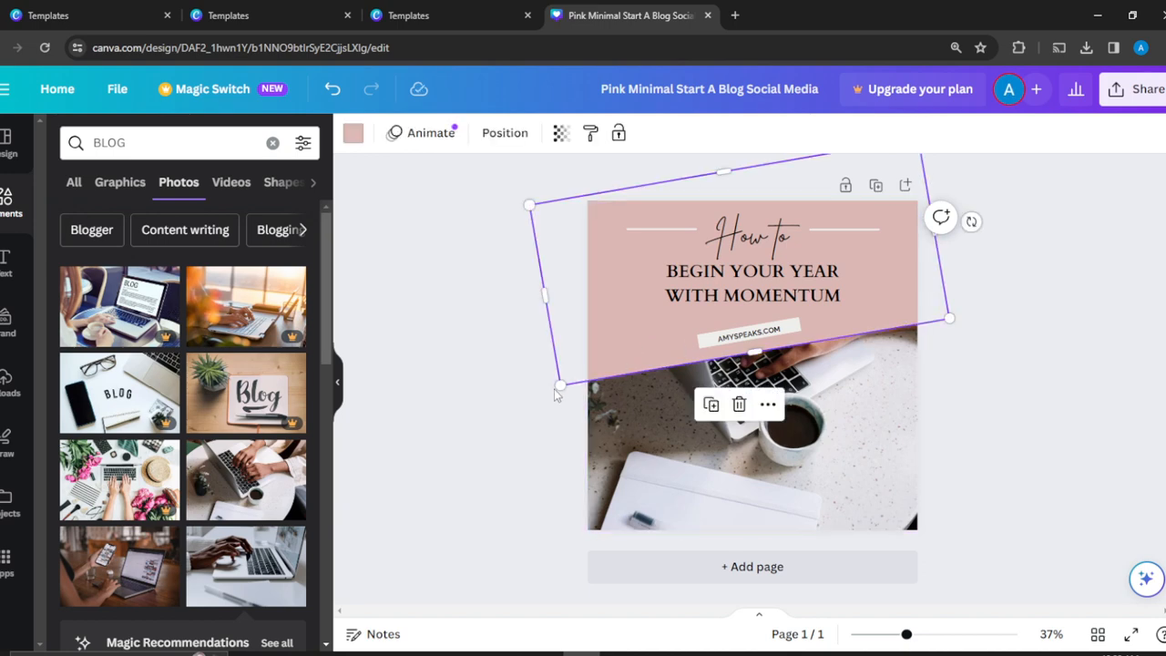
drag(556, 383, 576, 373)
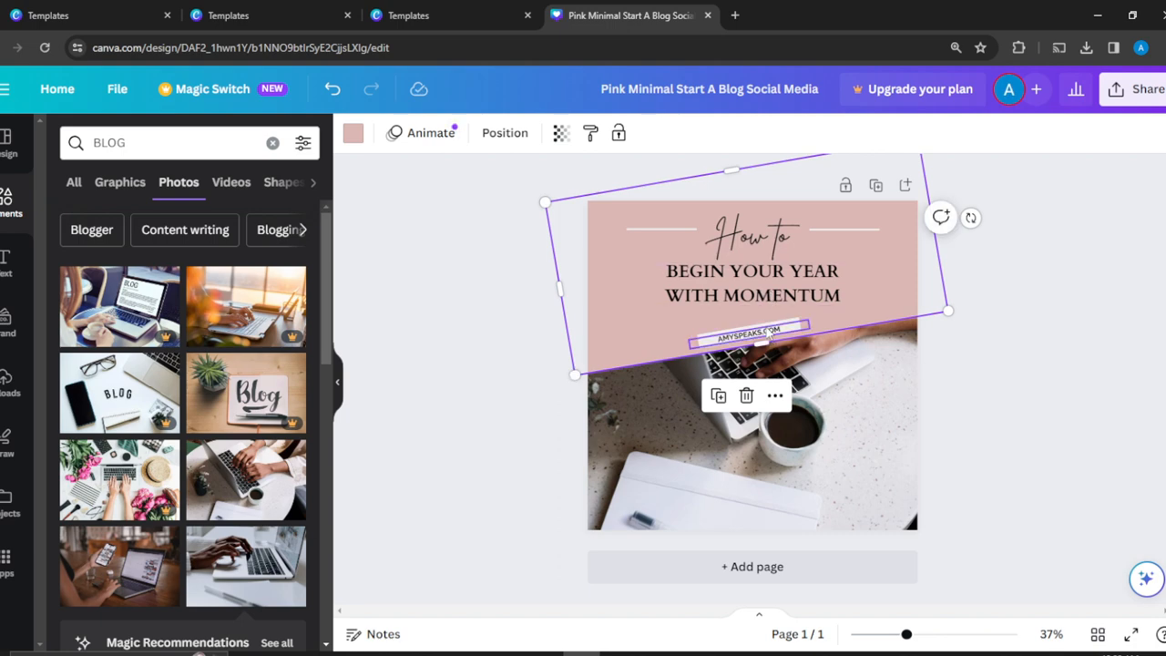
click(1018, 308)
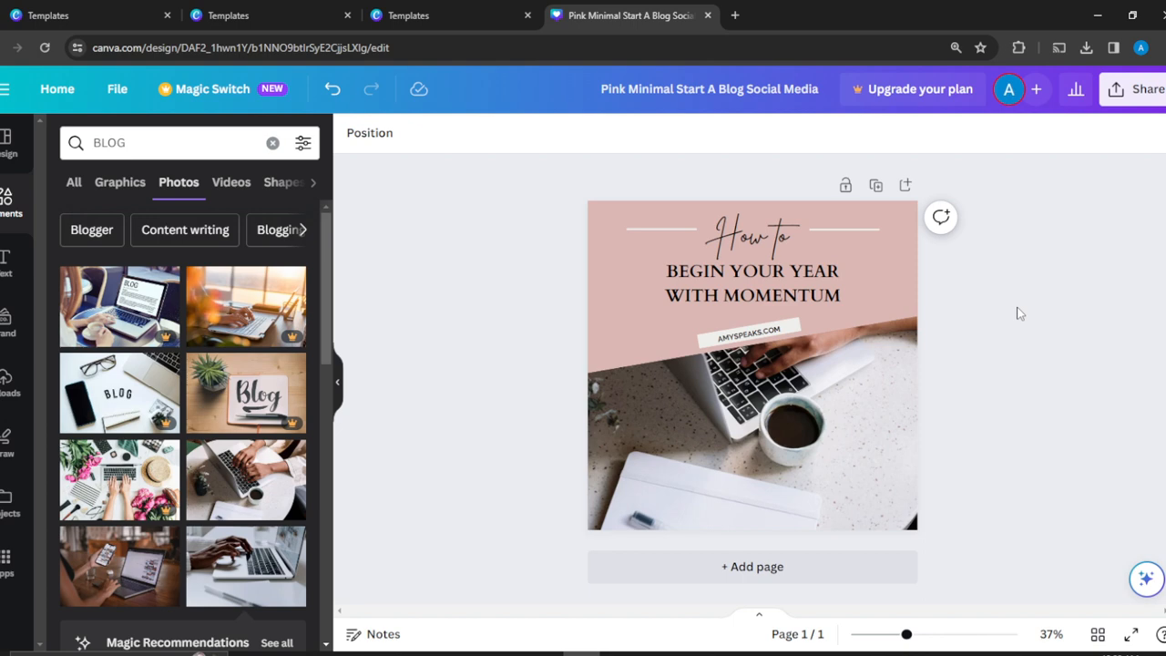
Move the "AMYSPEAKS.COM" text and its white label to the left end of the pink panel's slanted lower edge
drag(758, 337, 643, 358)
click(772, 326)
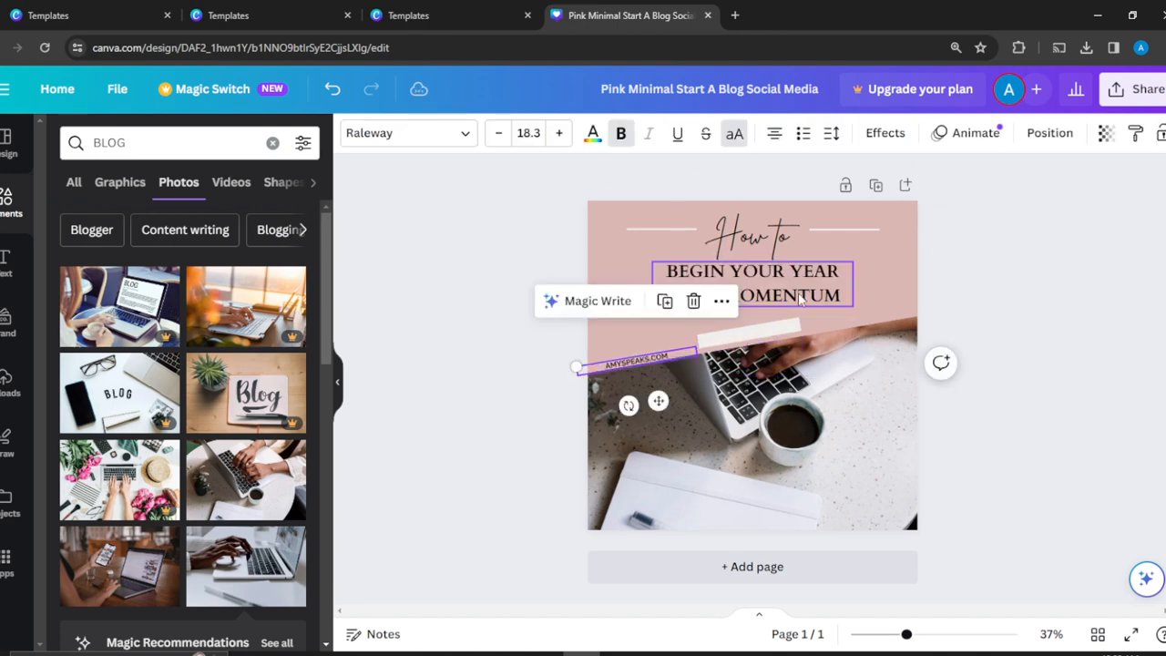
click(760, 330)
drag(758, 326, 758, 331)
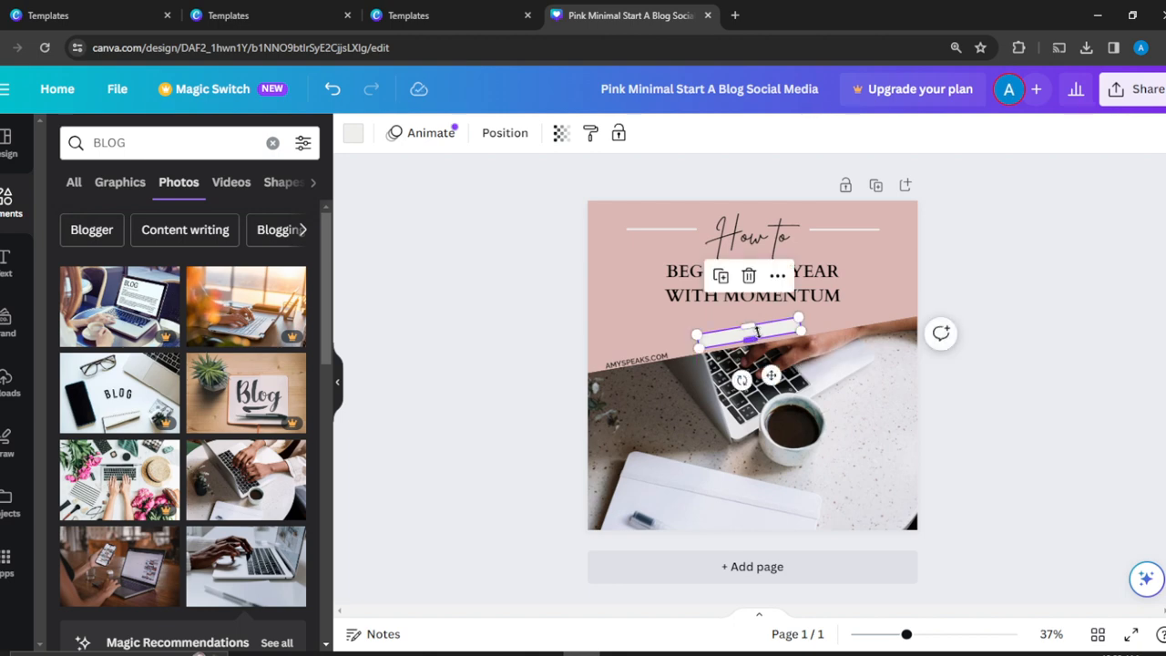
click(760, 331)
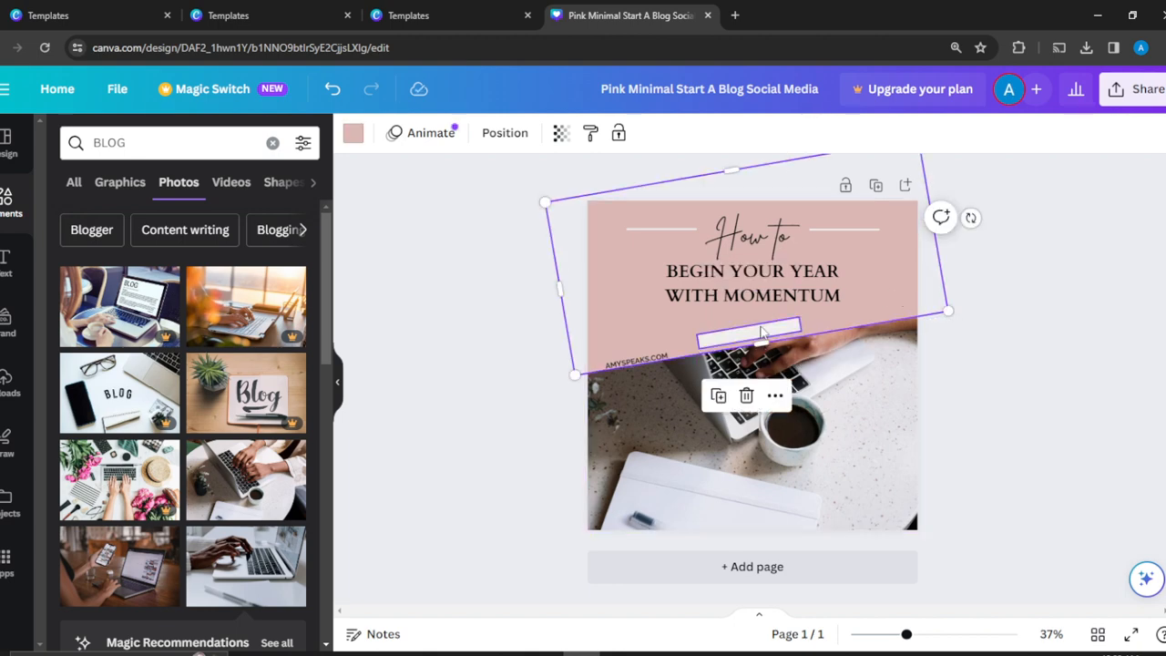
drag(762, 333, 656, 353)
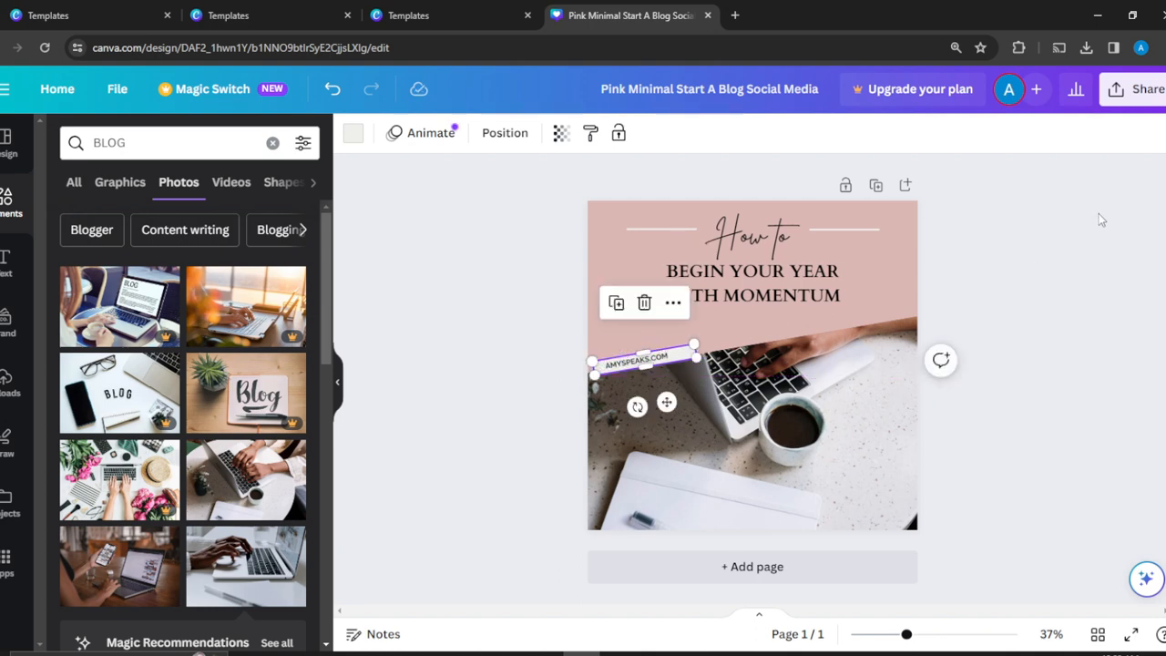
click(1099, 213)
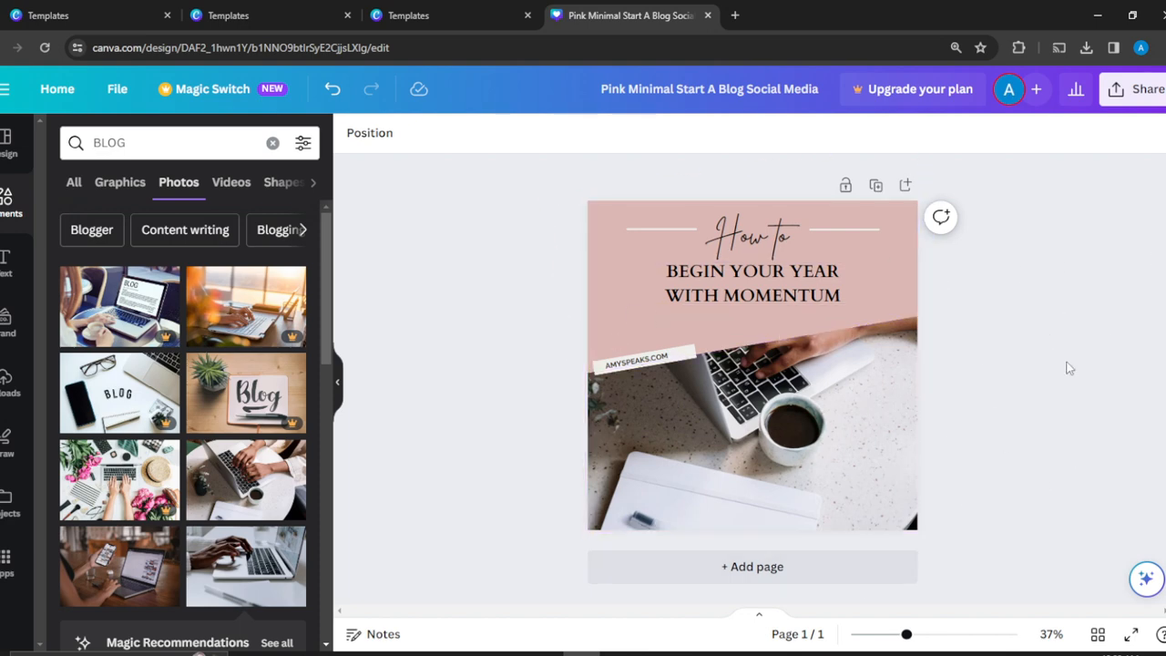
Try several photo colors on the tilted pink panel, including dark brown, taupe and terracotta, and settle on the light gray
click(622, 243)
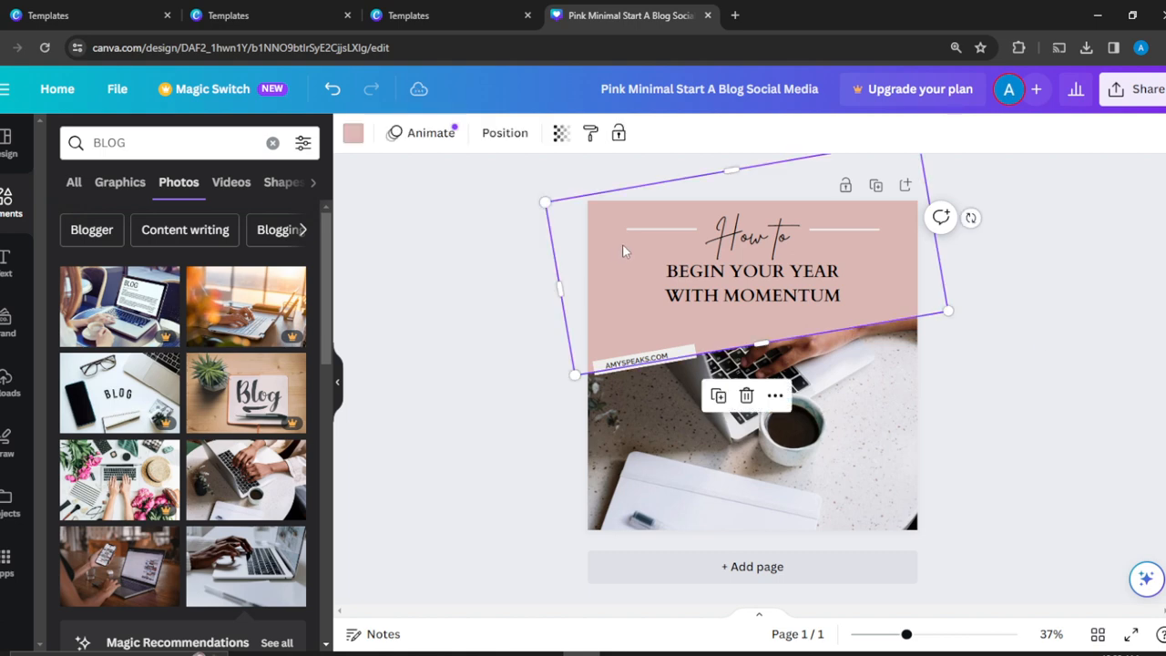
click(356, 133)
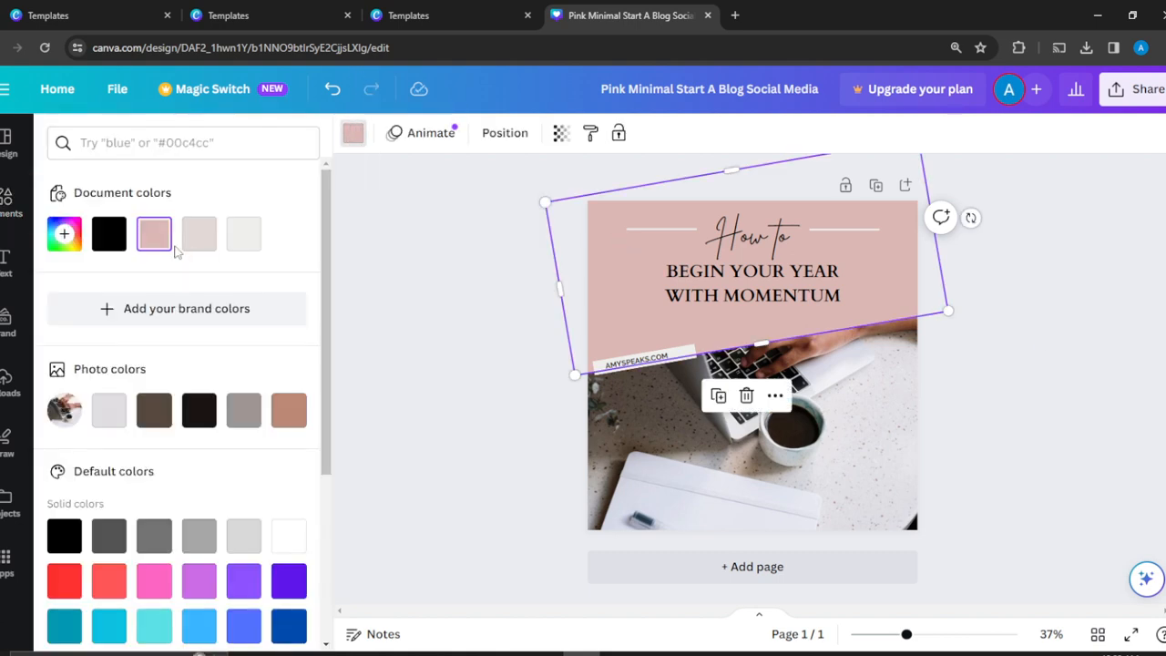
click(111, 415)
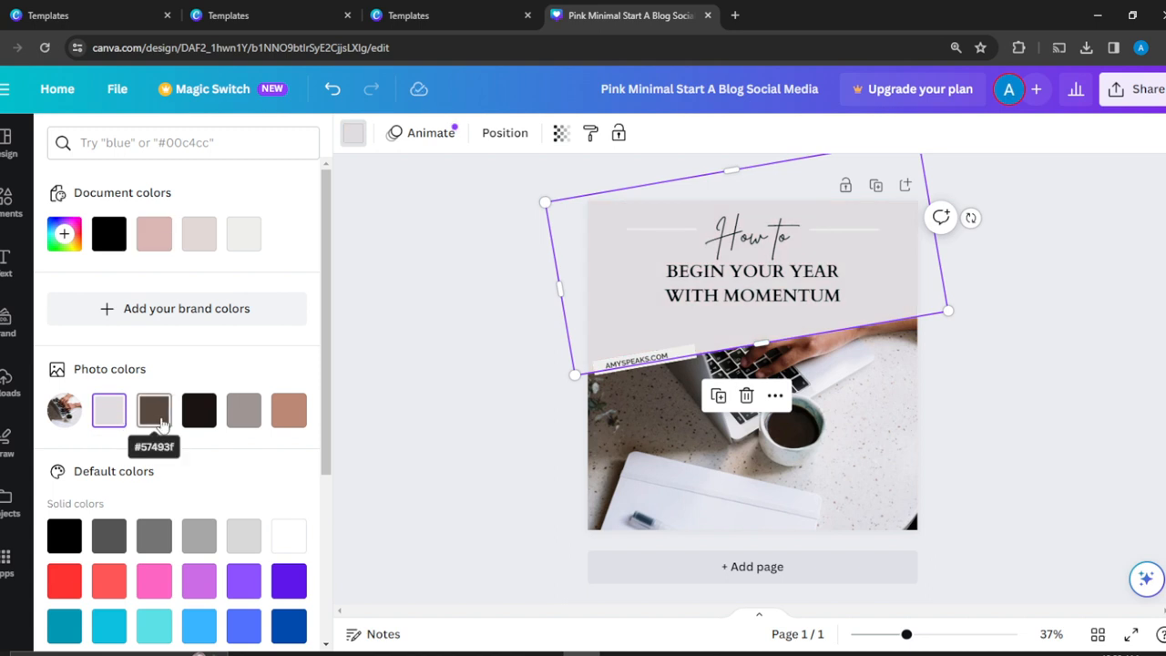
click(156, 419)
click(243, 417)
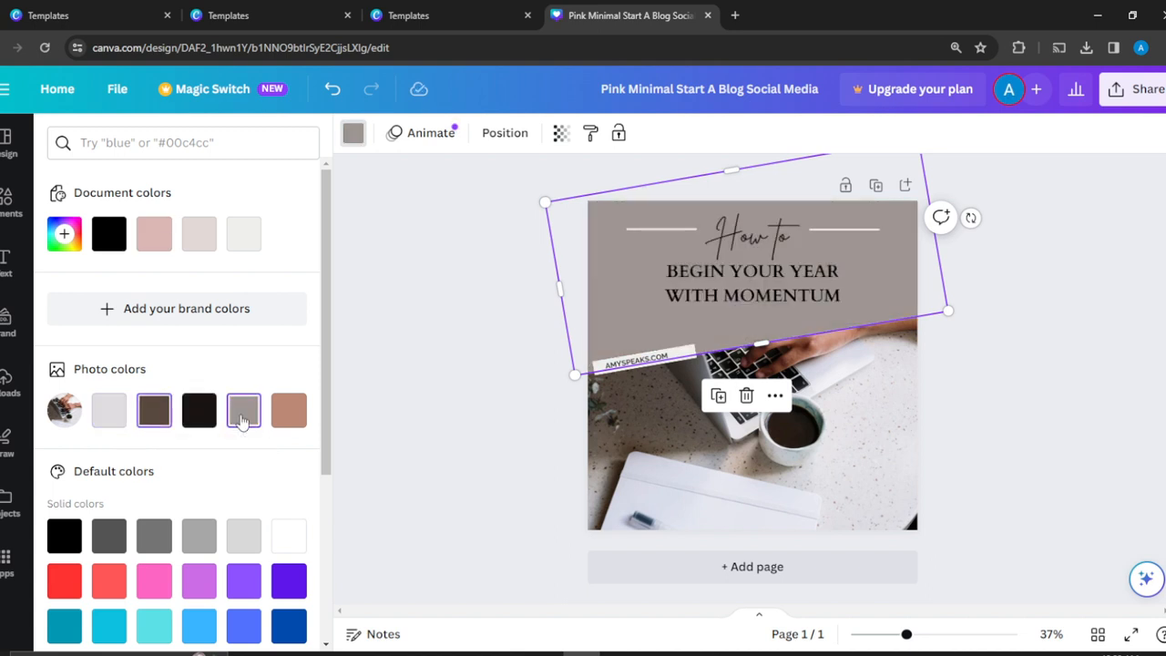
click(288, 414)
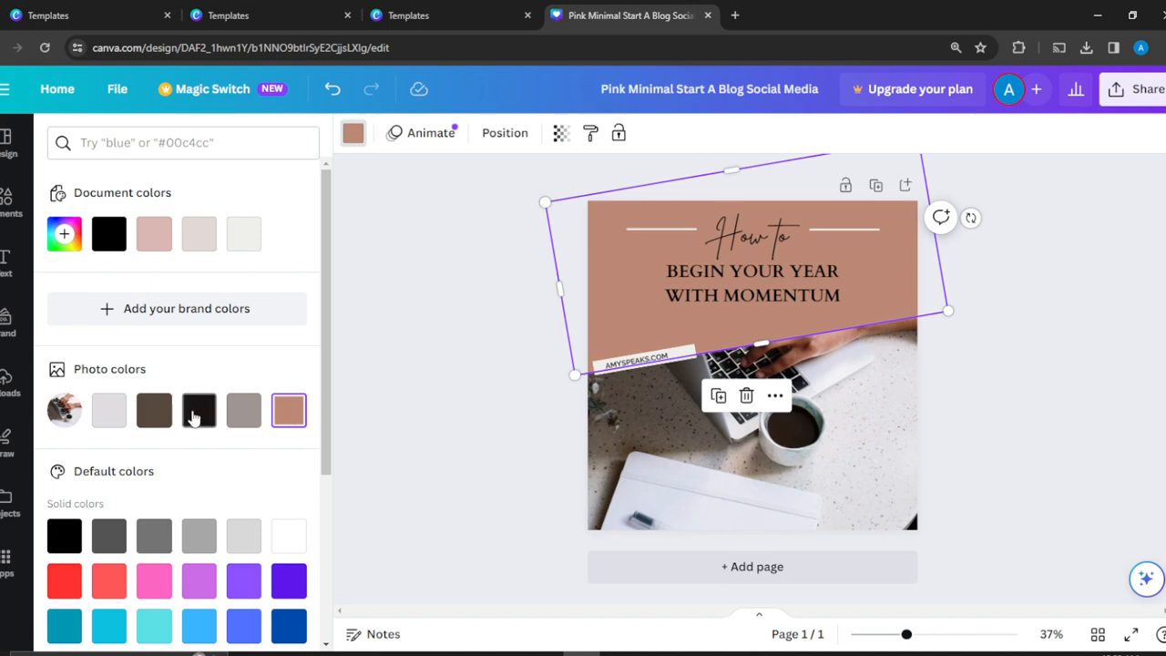
click(109, 418)
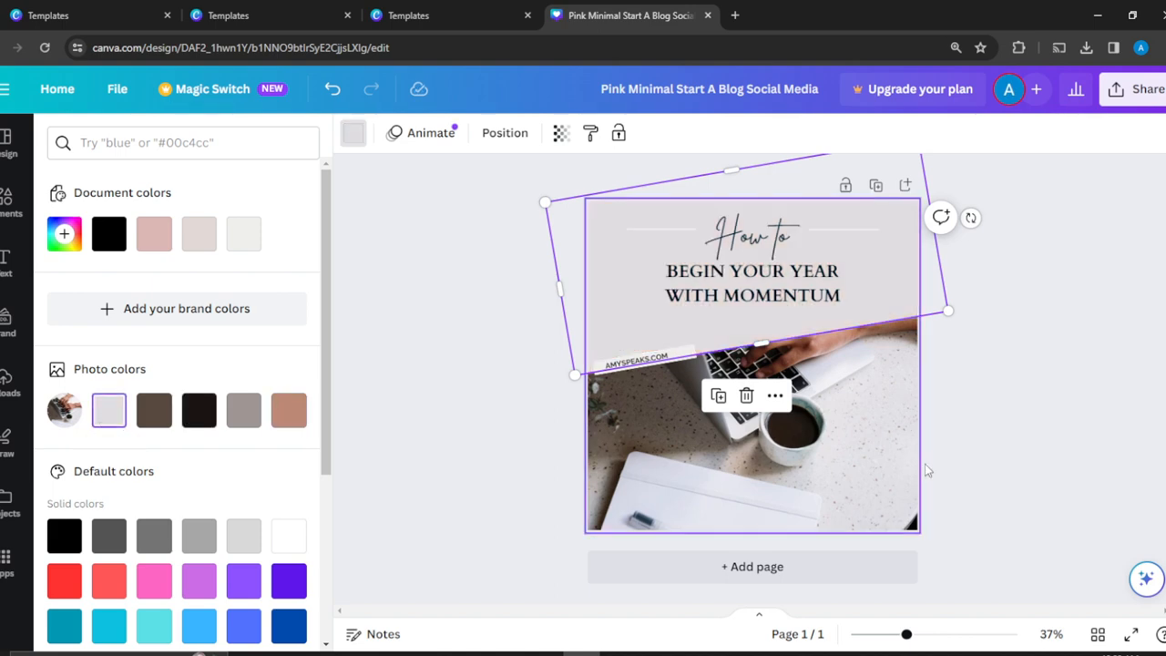
key(Escape)
click(1039, 454)
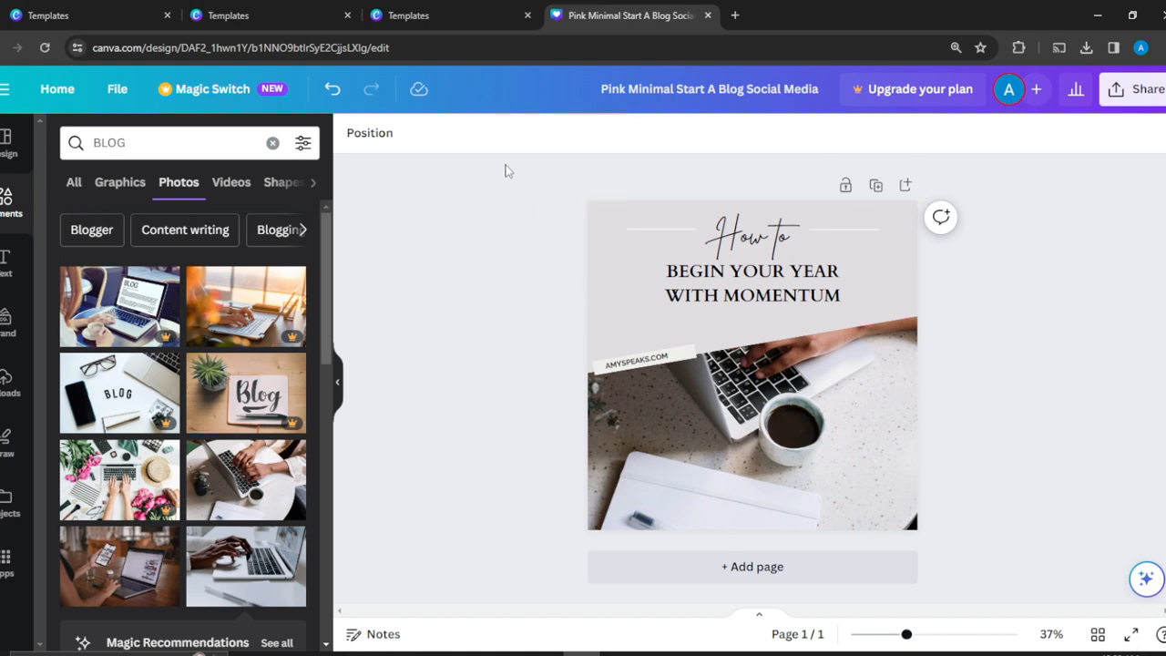
Recolor the tilted panel behind the heading with the dark brown photo color #57493f
click(613, 259)
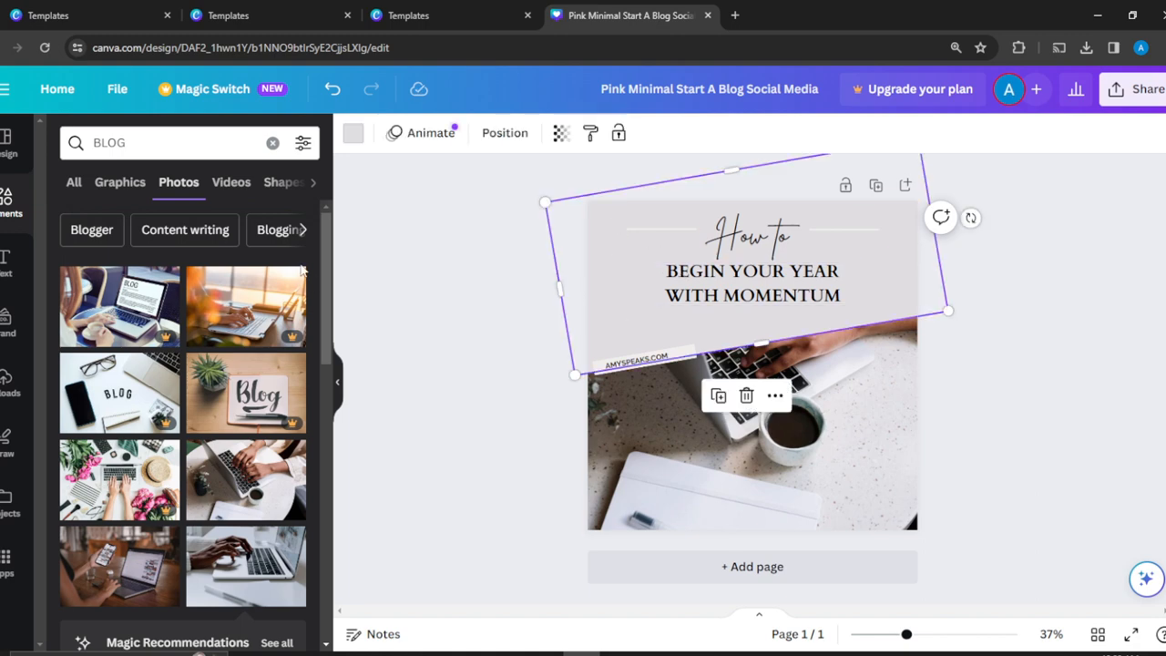
click(354, 136)
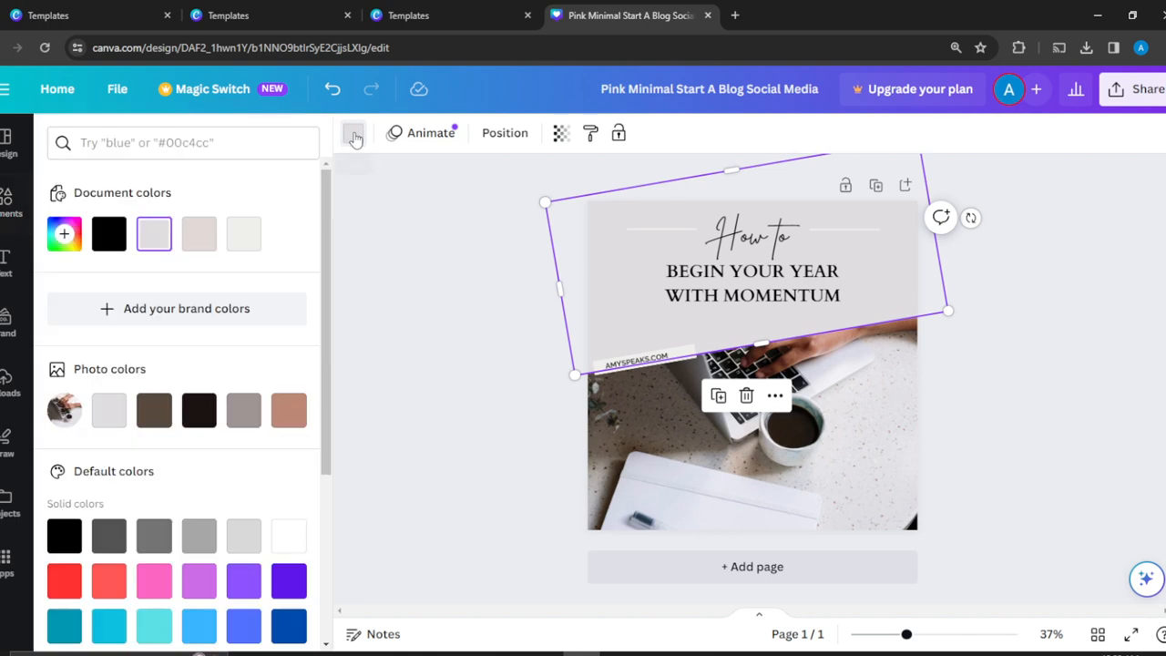
click(154, 410)
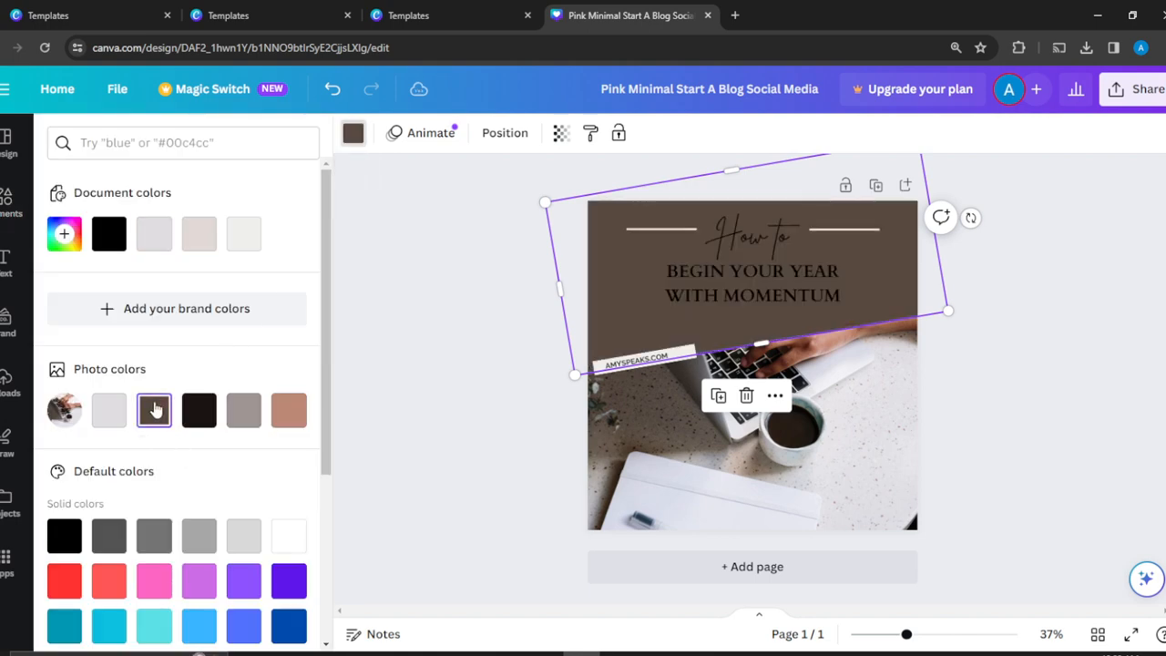
Try the near-black and terracotta photo colors on the tilted panel behind the heading and settle on the taupe gray
click(201, 421)
click(245, 416)
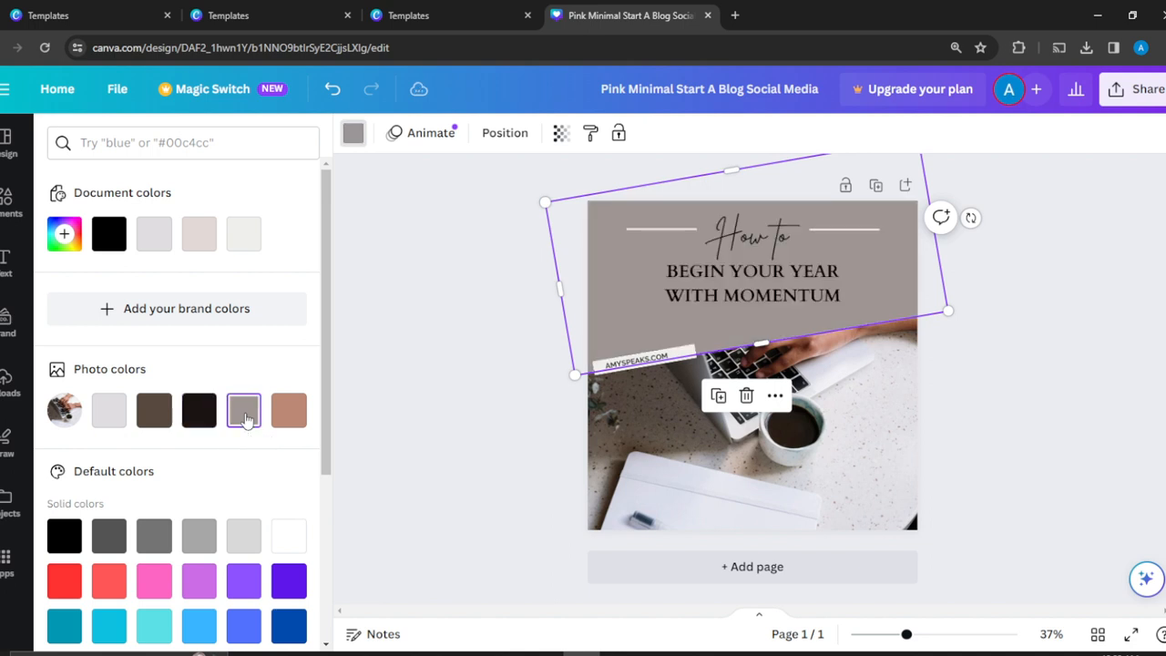
click(298, 414)
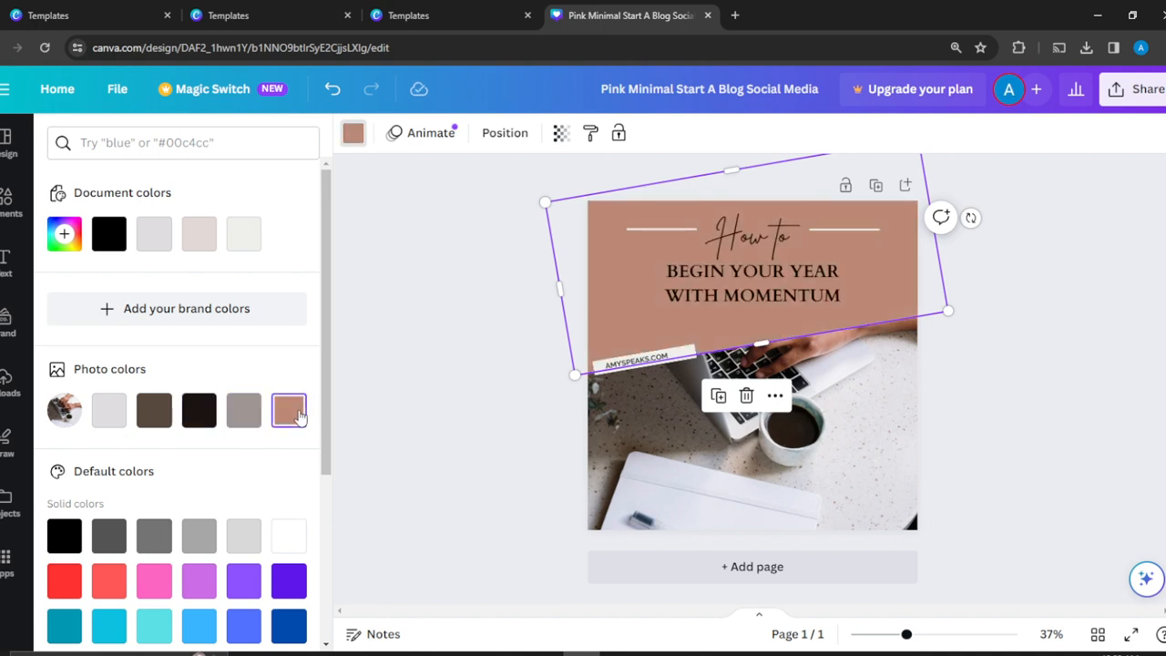
click(240, 421)
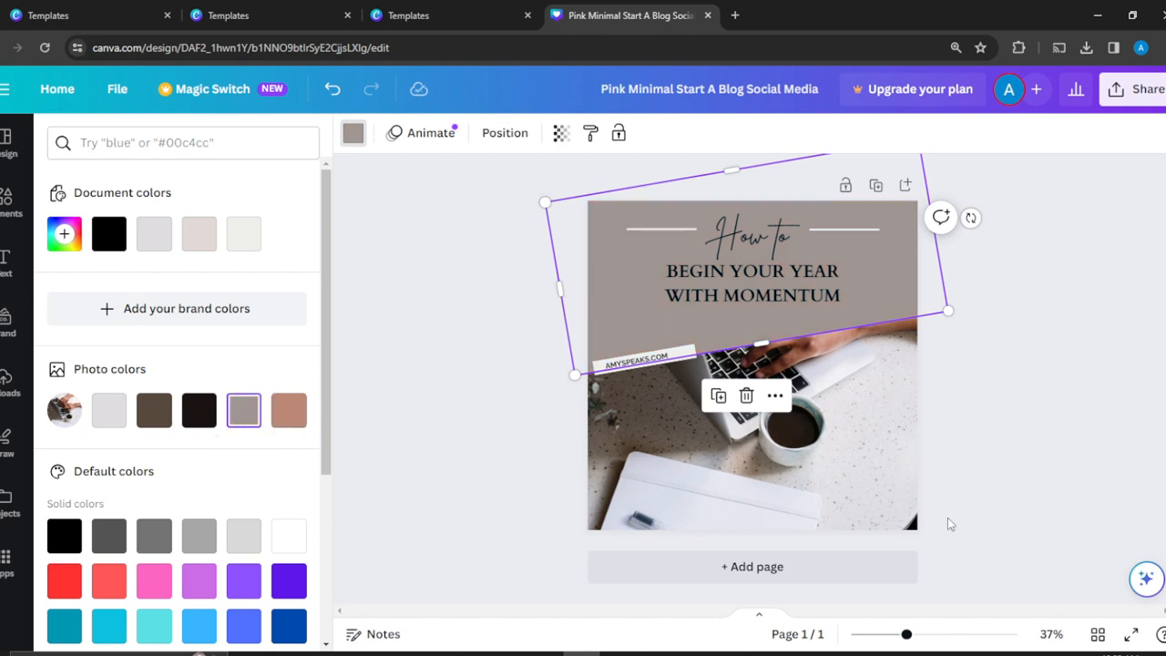
key(Escape)
click(1056, 338)
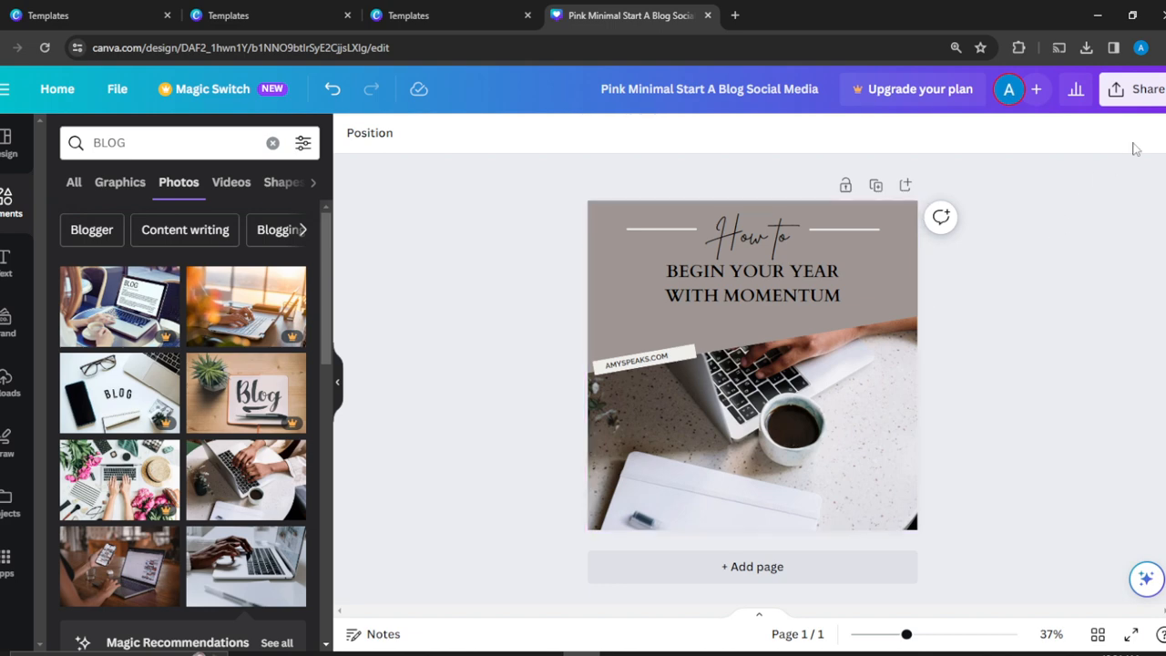
View the design's sharing and download options, and close them without choosing any
click(1153, 100)
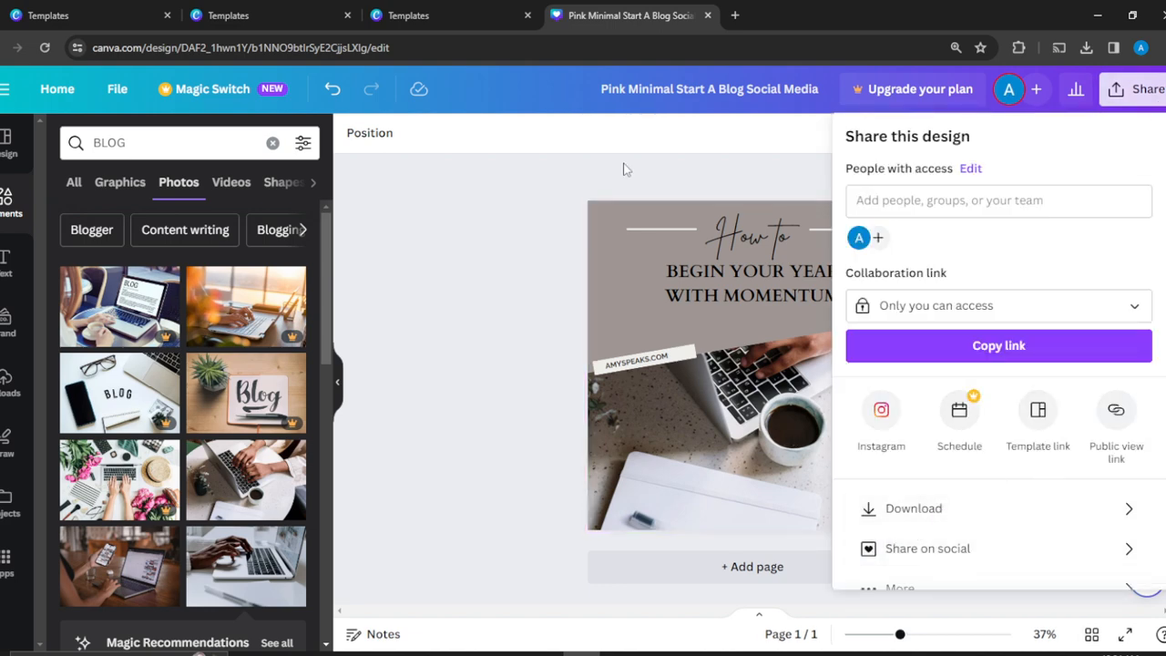
click(550, 176)
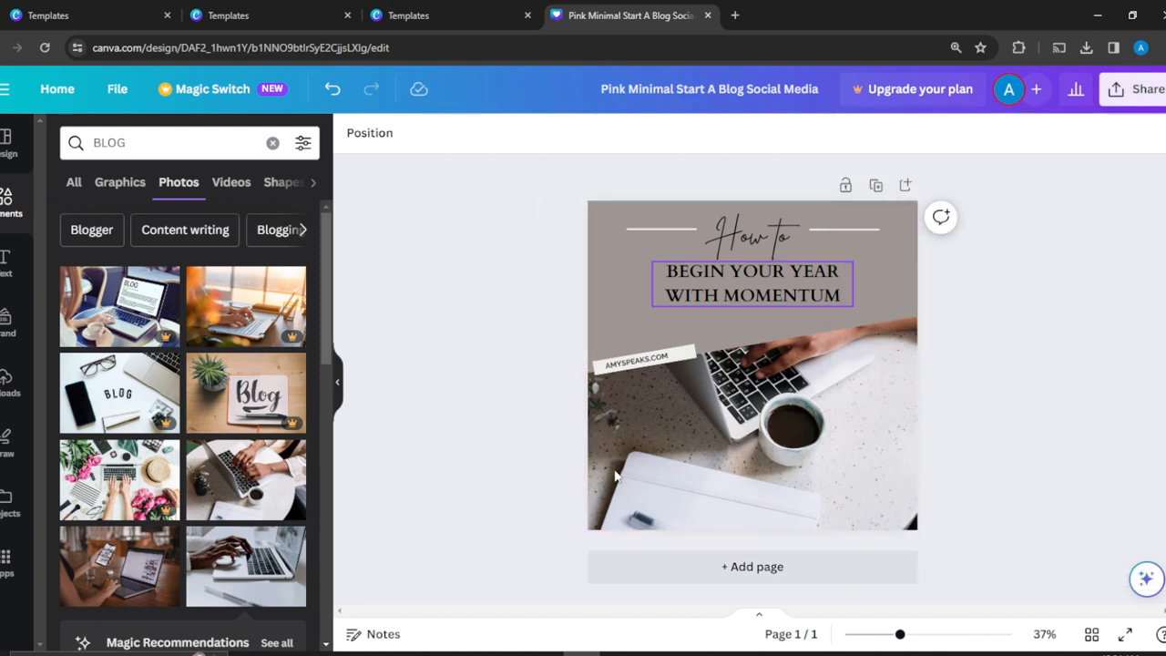